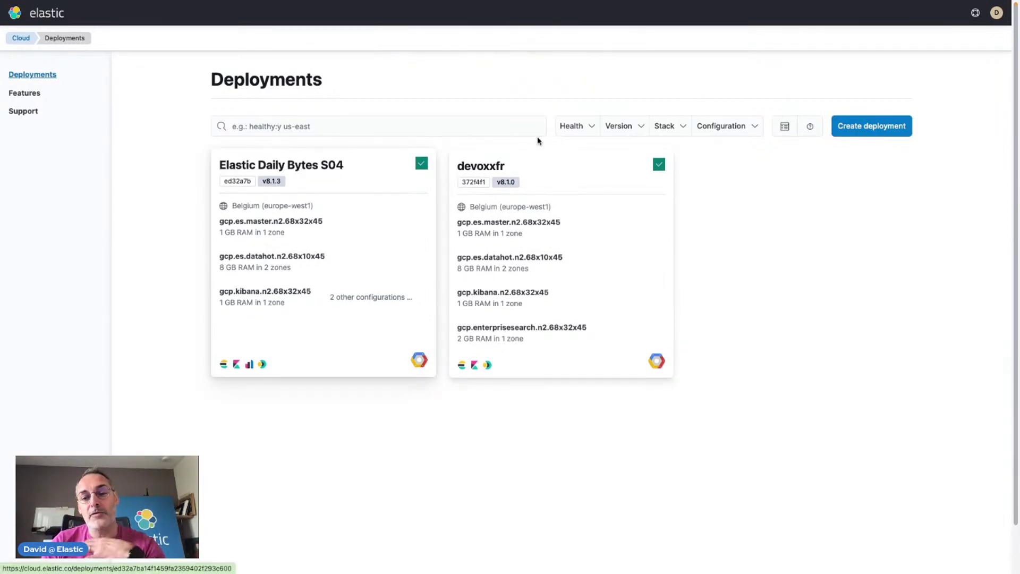
# Step: Start a new Elastic Cloud deployment, showing the form with GCP Iowa and 8.1.3 defaults
pyautogui.click(864, 129)
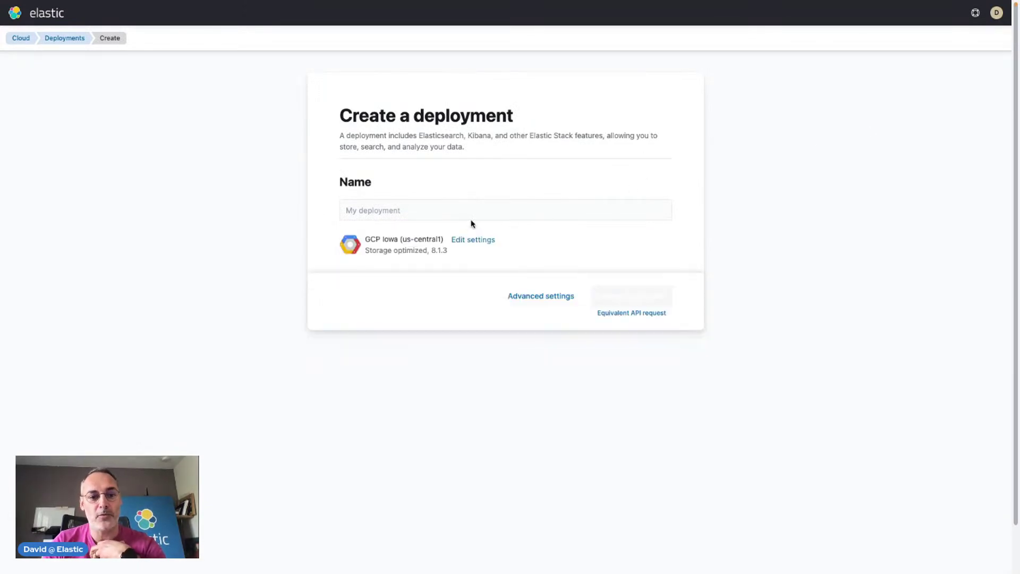
pyautogui.click(440, 212)
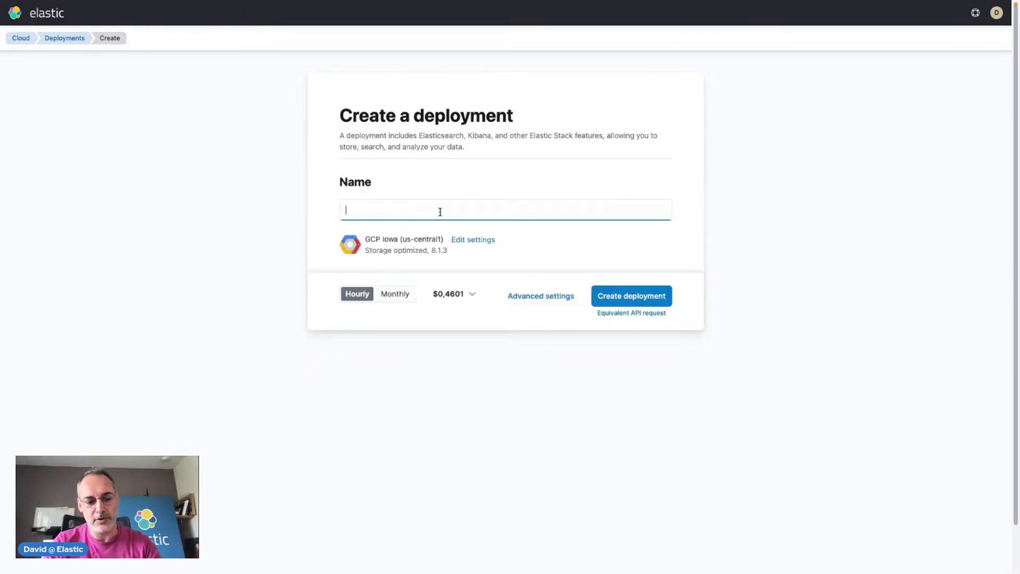
pyautogui.write('s')
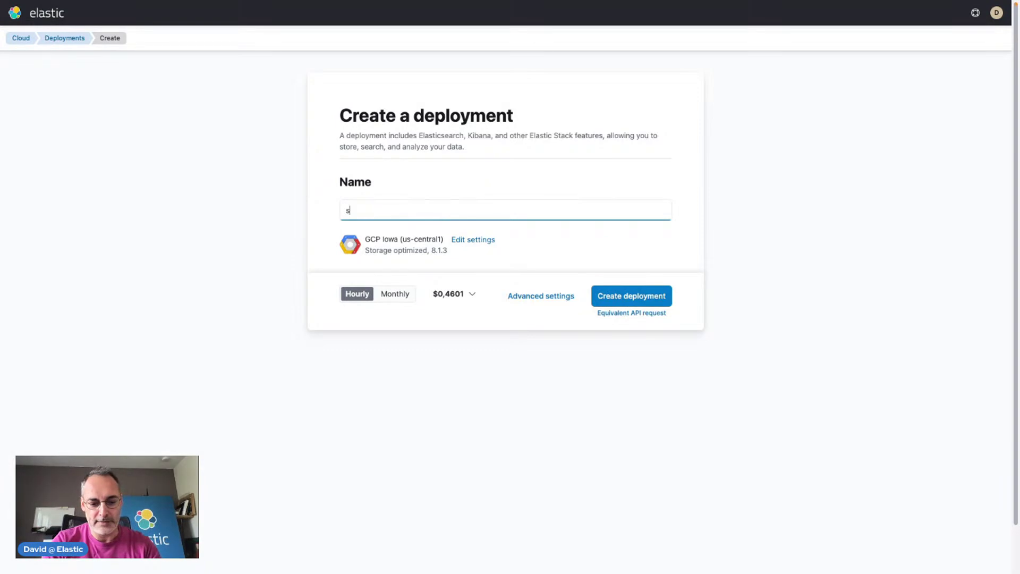
pyautogui.write('omething')
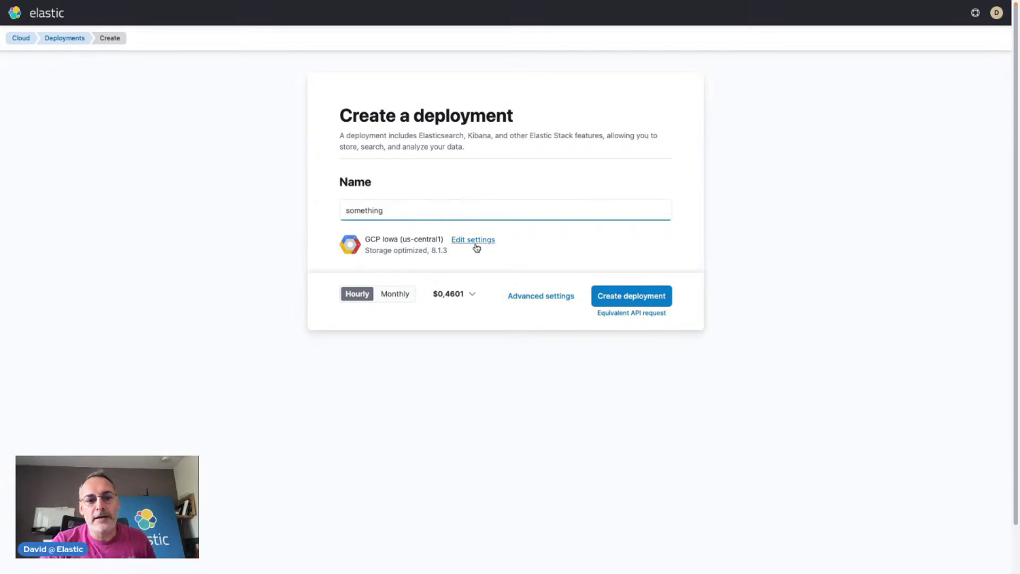
pyautogui.click(545, 299)
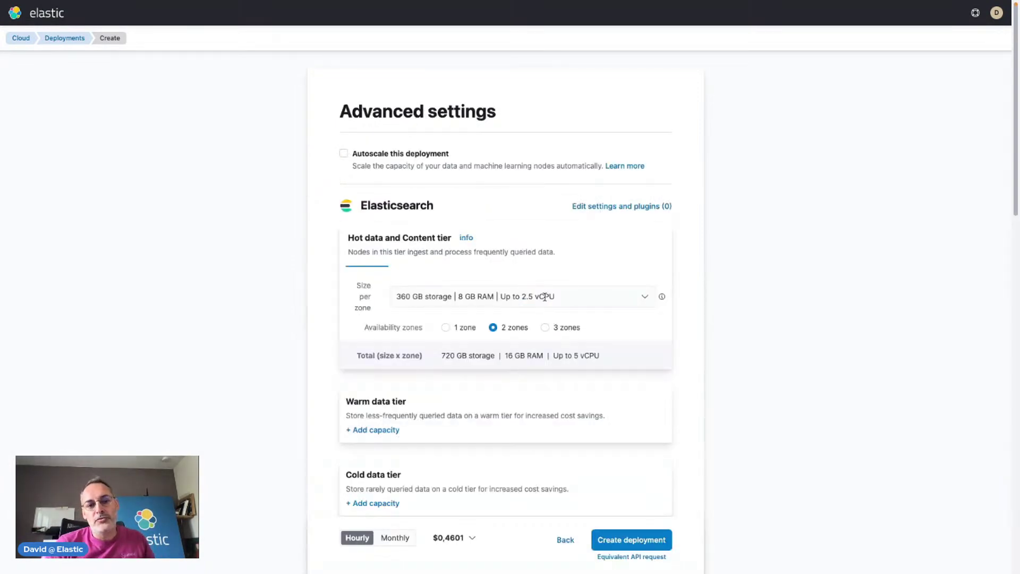
pyautogui.scroll(-10, 482, 424)
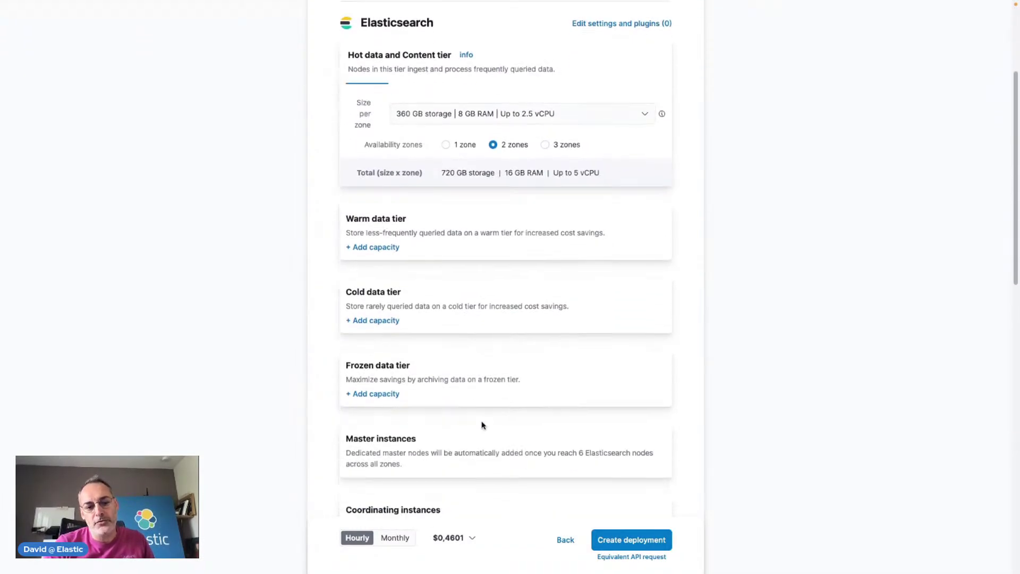
pyautogui.scroll(-3, 481, 423)
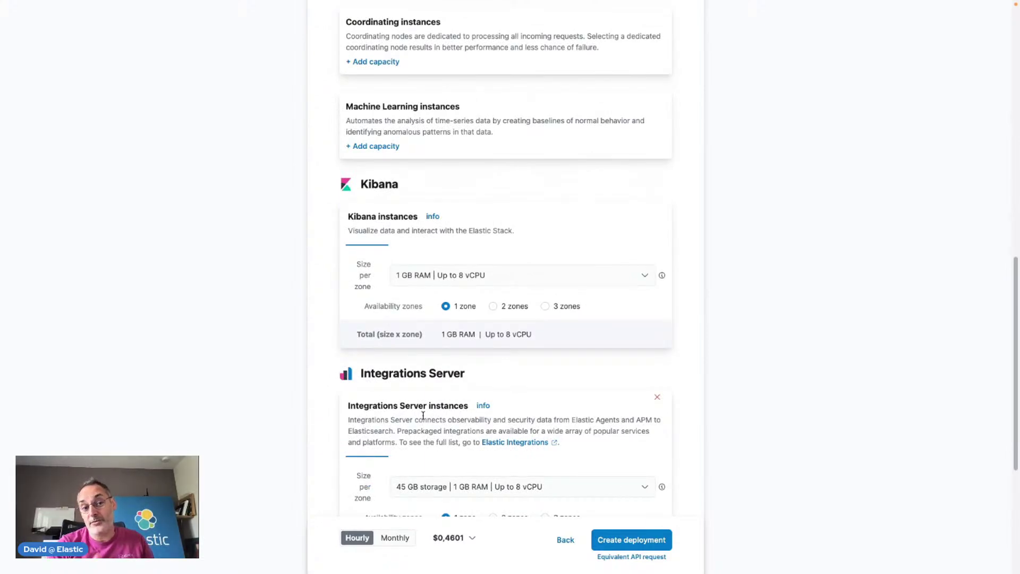
pyautogui.scroll(-4, 423, 415)
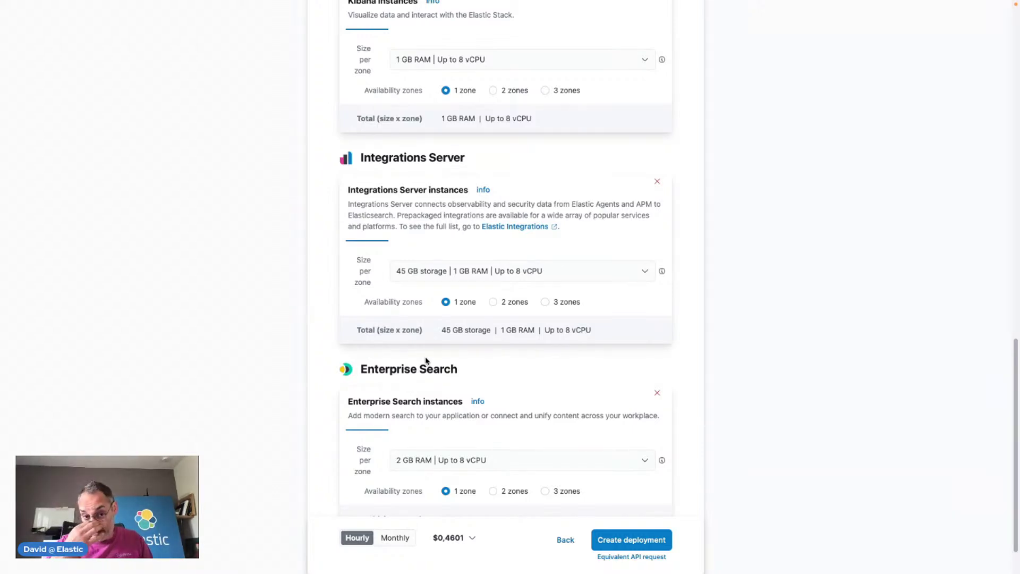
pyautogui.click(565, 537)
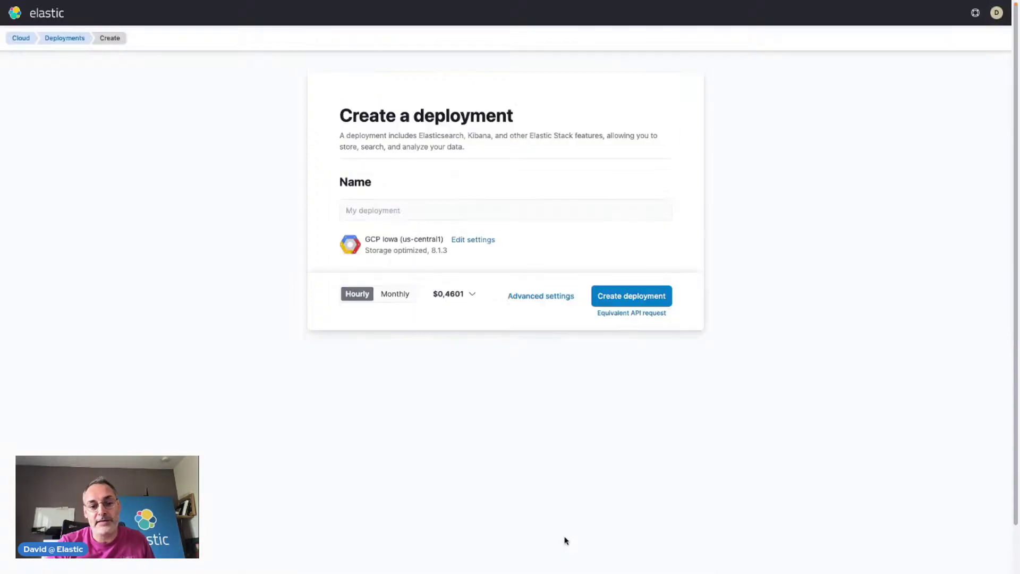
# Step: Abandon the new deployment and open the Elastic Daily Bytes S04 deployment's details
pyautogui.click(65, 39)
pyautogui.click(291, 168)
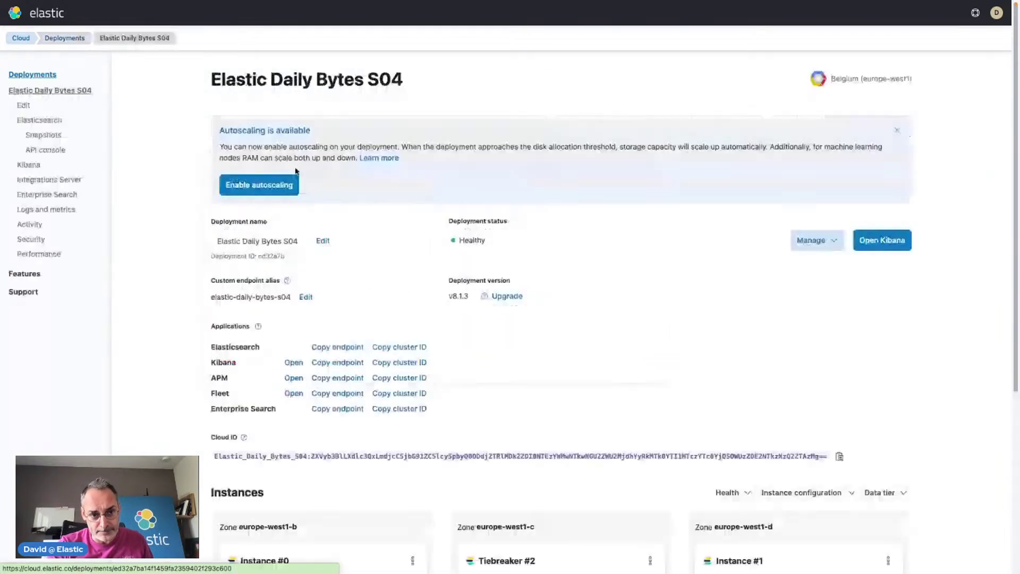
pyautogui.scroll(-1, 345, 400)
pyautogui.scroll(-5, 345, 399)
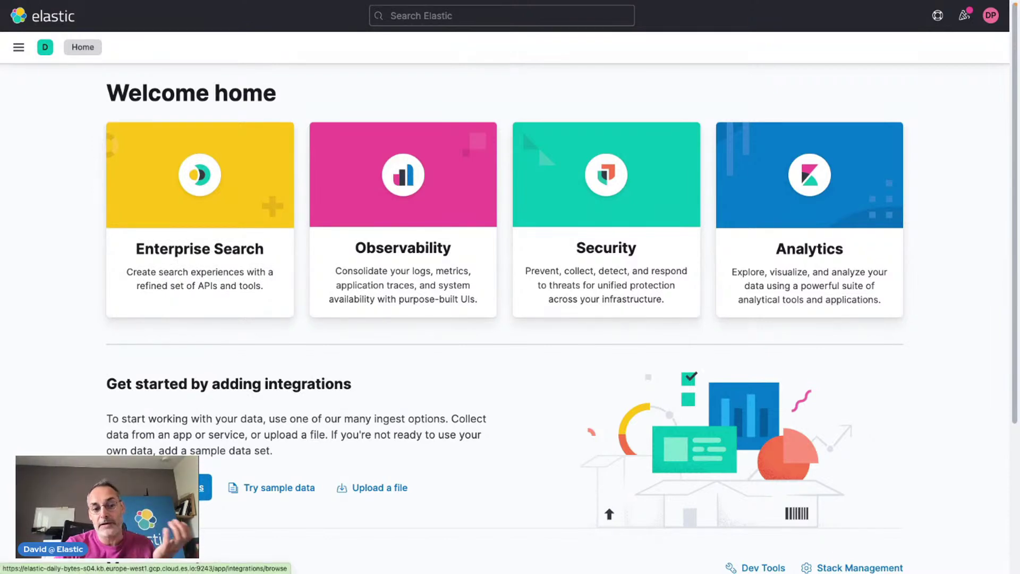
# Step: Browse the integrations catalogue, search 'sys' and open the System integration page
pyautogui.click(205, 487)
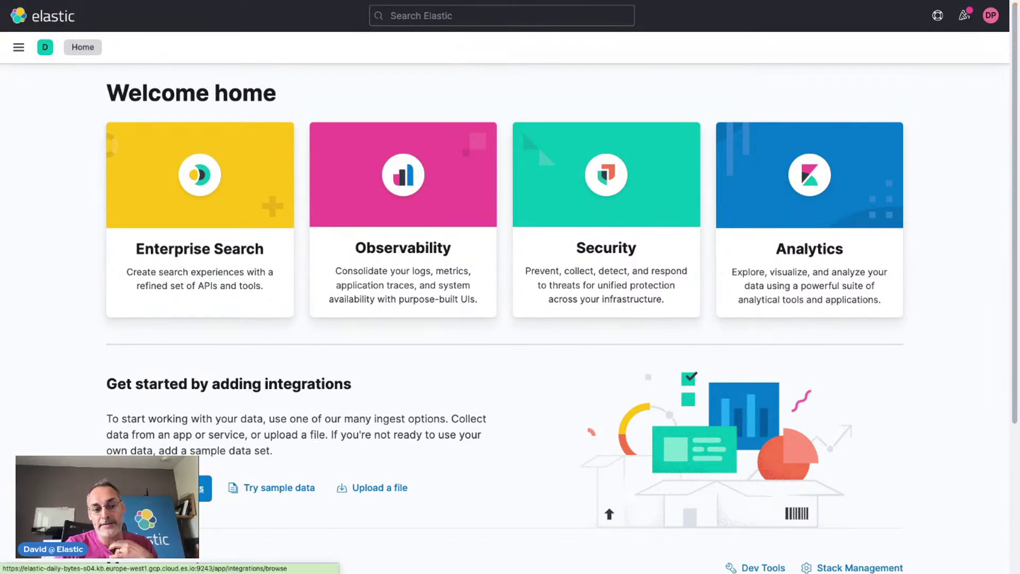
pyautogui.scroll(-14, 344, 452)
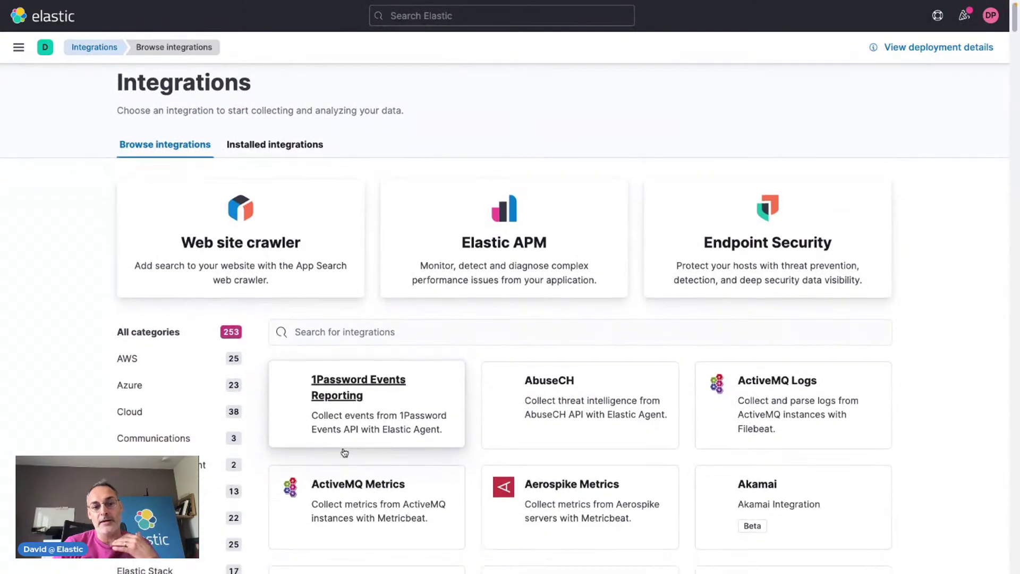
pyautogui.scroll(-10, 344, 452)
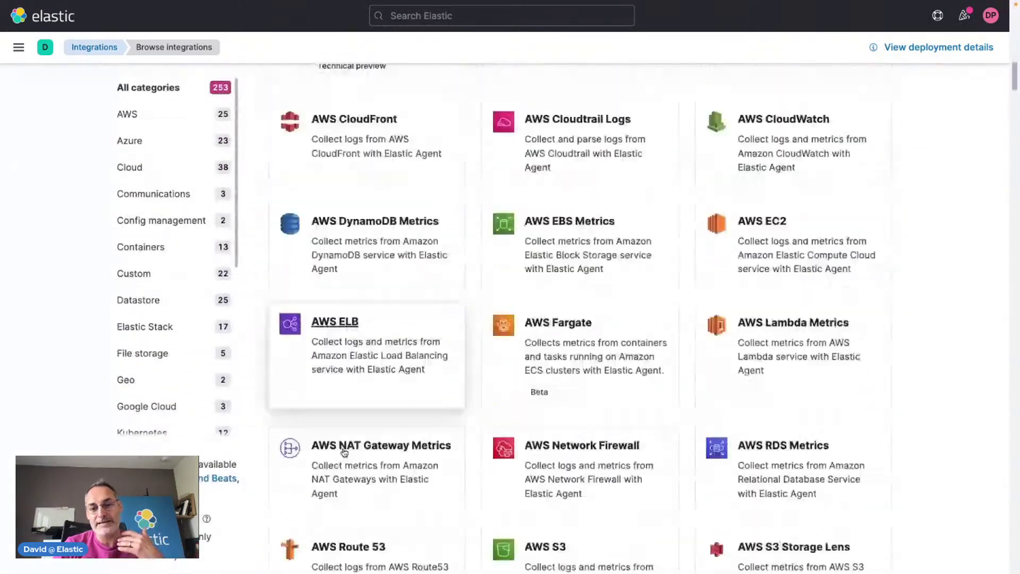
pyautogui.scroll(-6, 345, 453)
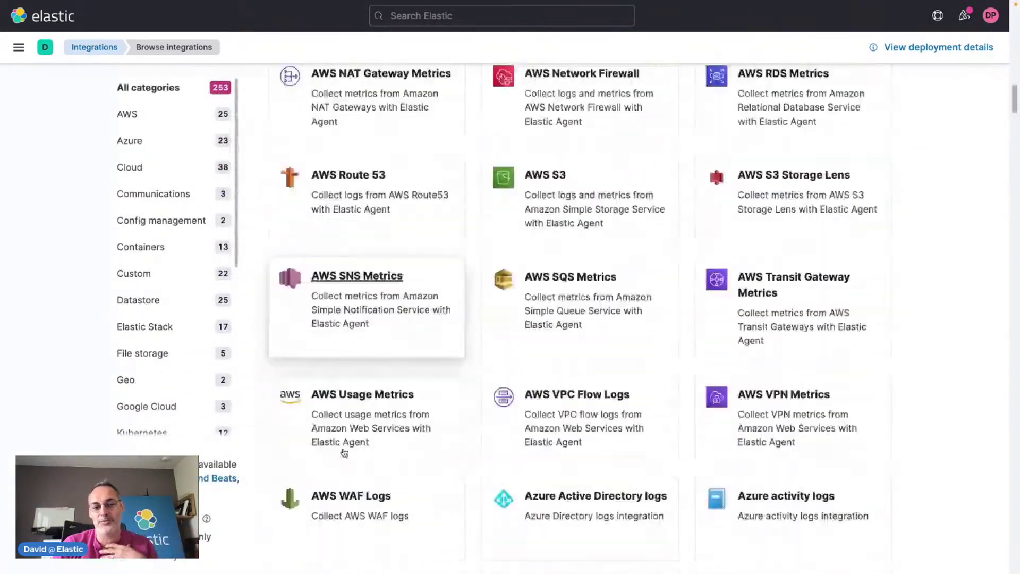
pyautogui.scroll(-4, 344, 452)
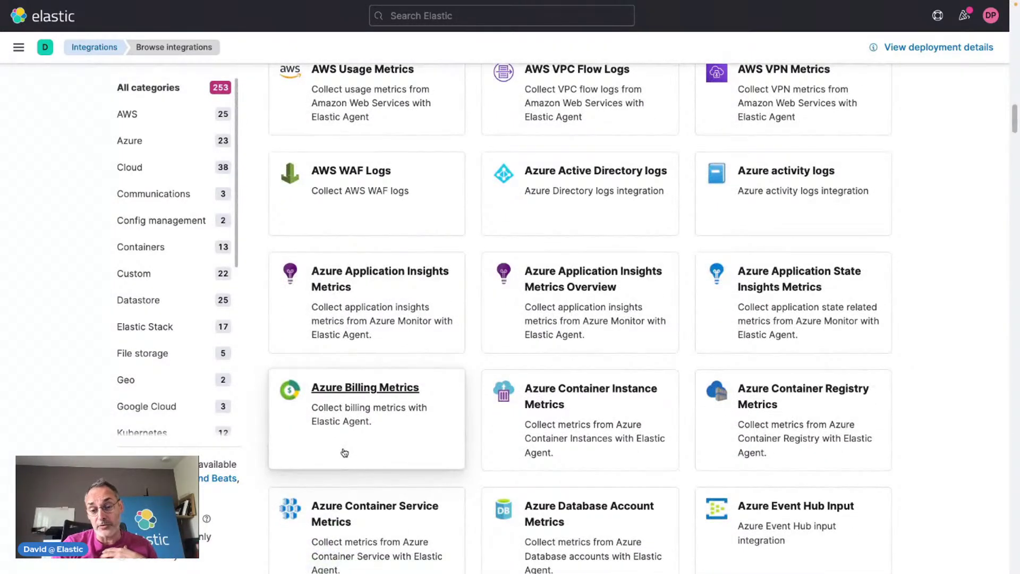
pyautogui.scroll(-8, 455, 348)
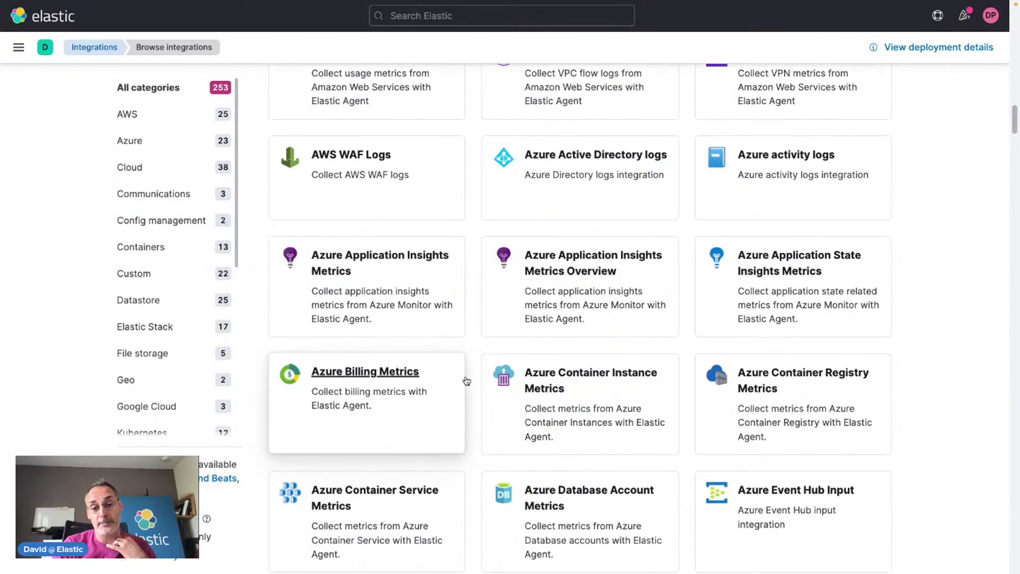
pyautogui.scroll(20, 467, 380)
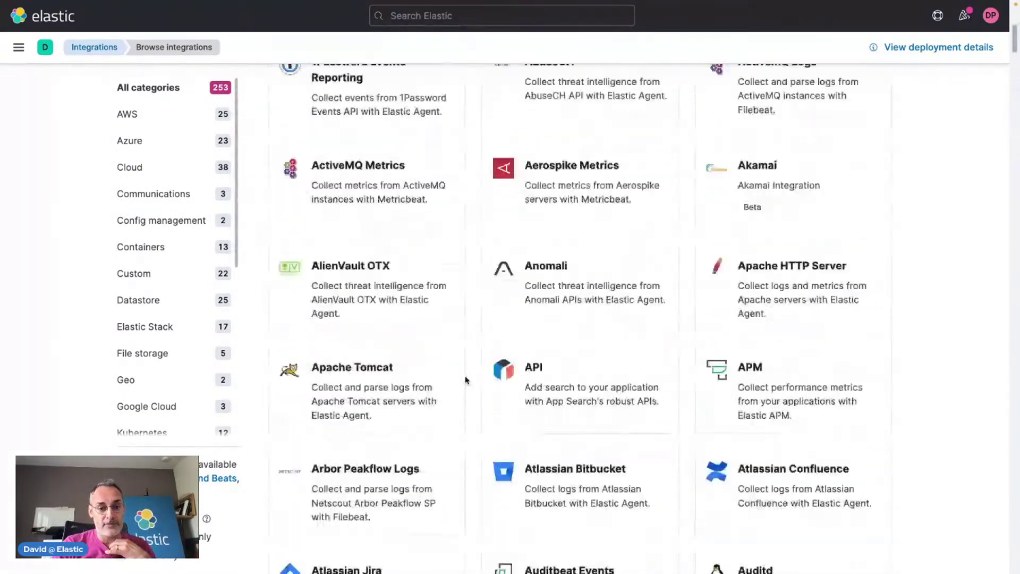
pyautogui.click(454, 348)
pyautogui.write('sys')
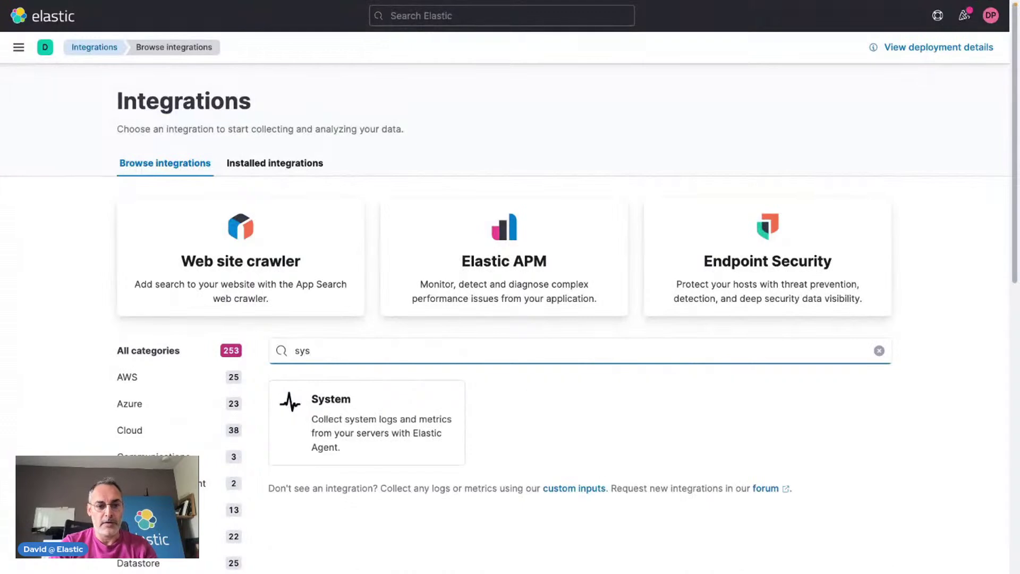
pyautogui.click(340, 407)
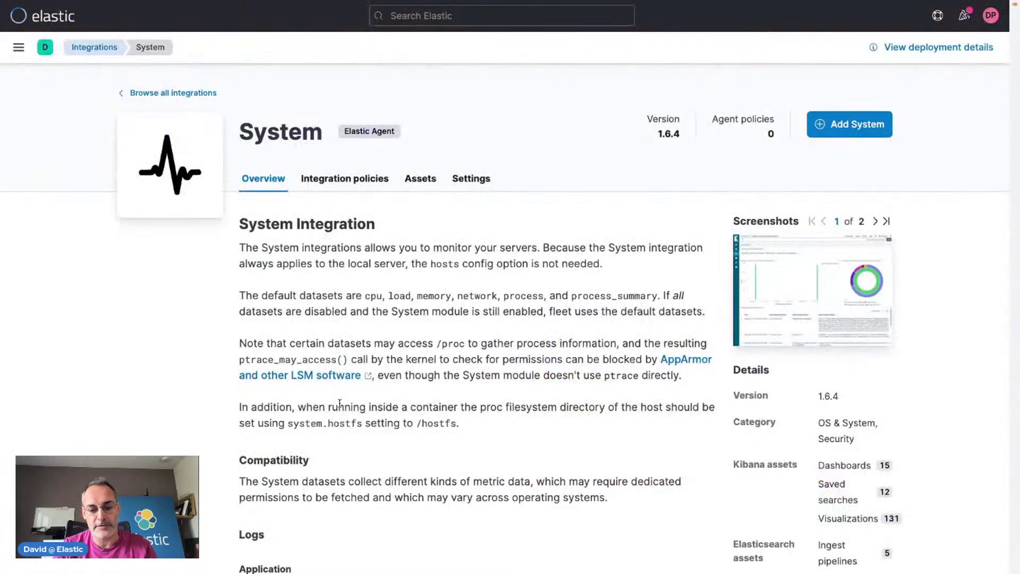
pyautogui.hotkey('ctrl', 'Right')
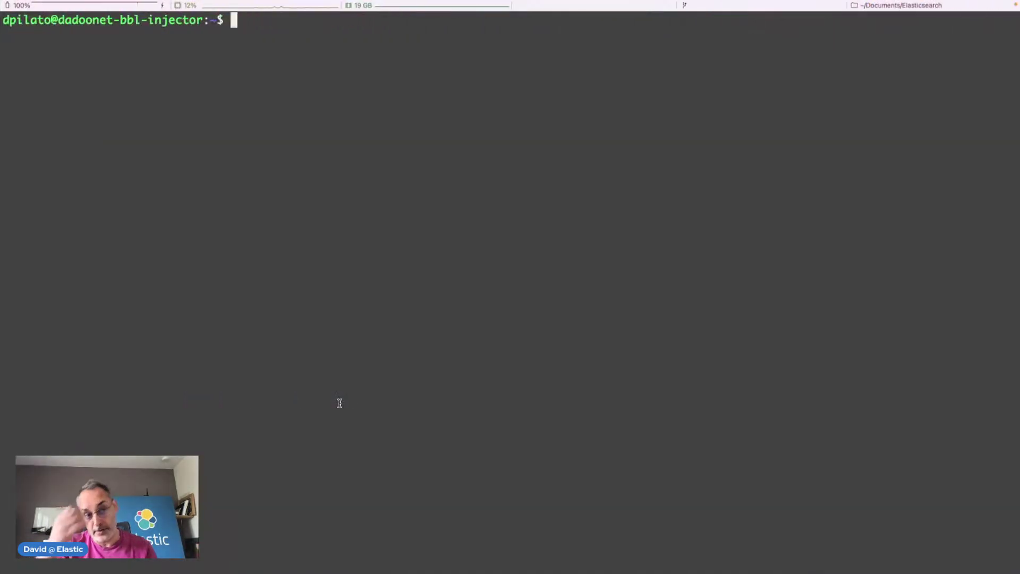
pyautogui.hotkey('ctrl', 'Left')
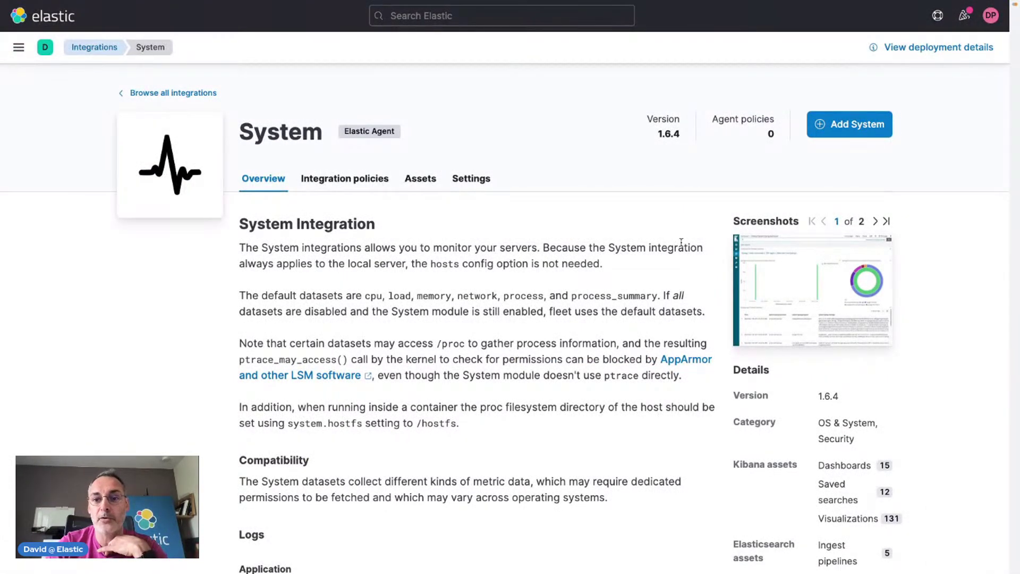
# Step: Begin adding the System integration with Windows event log collection turned off
pyautogui.click(838, 126)
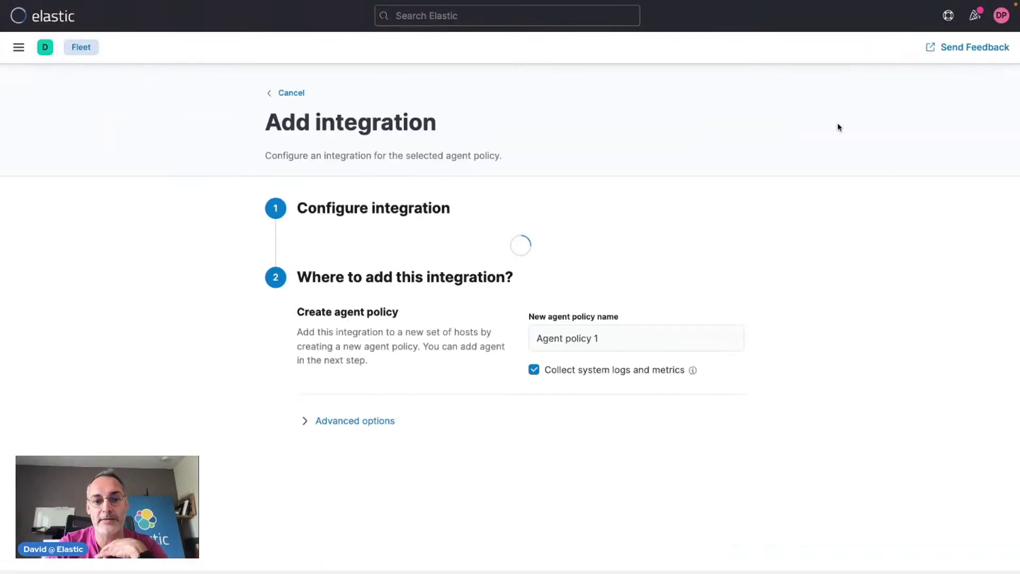
pyautogui.scroll(-1, 467, 341)
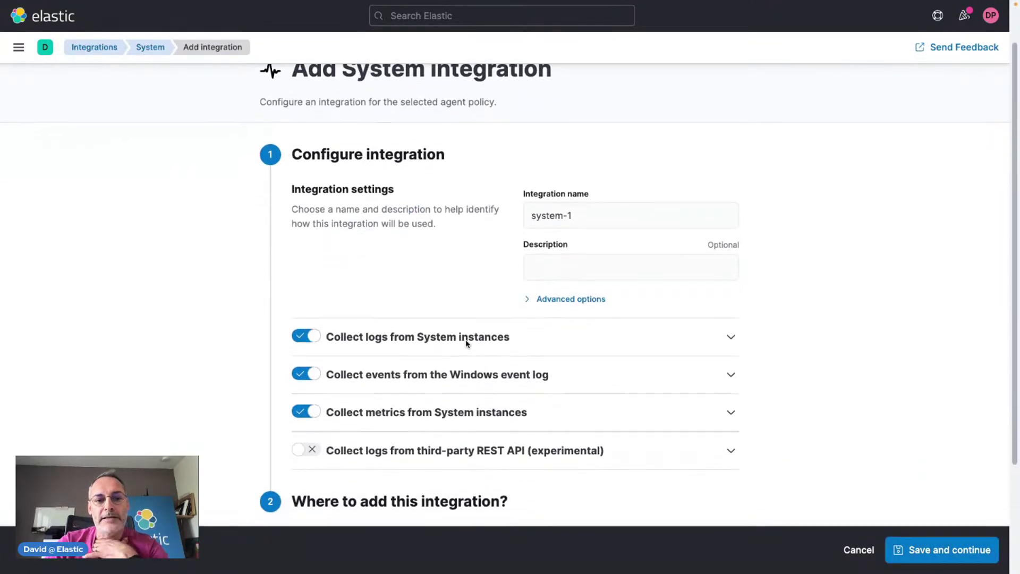
pyautogui.scroll(-2, 466, 343)
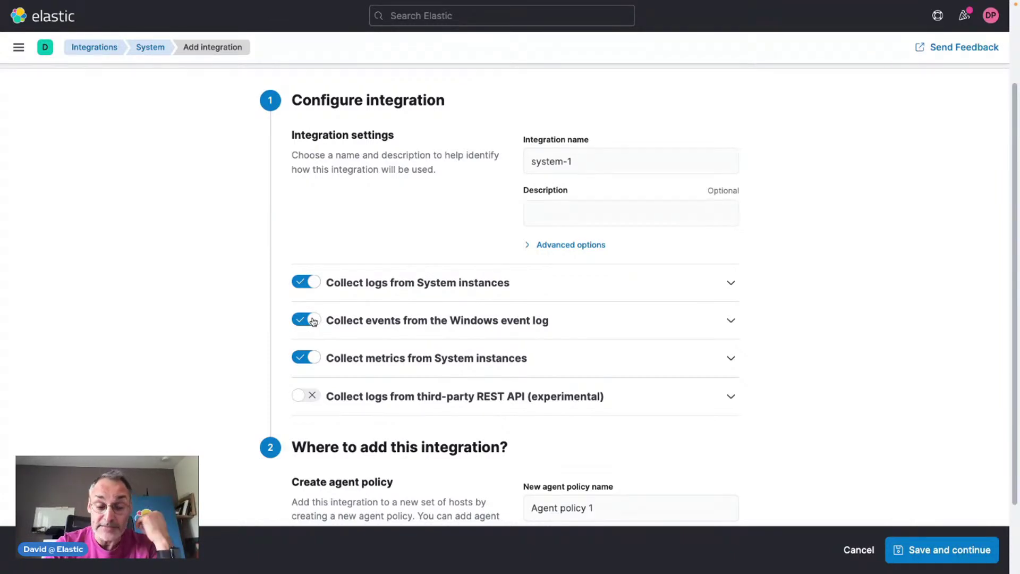
pyautogui.click(313, 321)
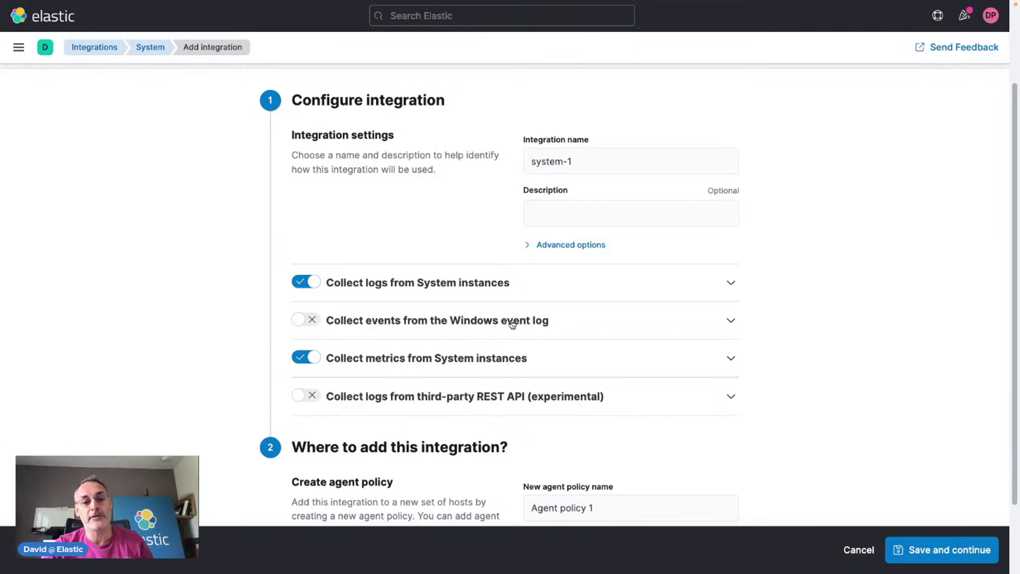
# Step: Name the new agent policy 'Daily Bytes' and save the integration
pyautogui.scroll(-2, 510, 326)
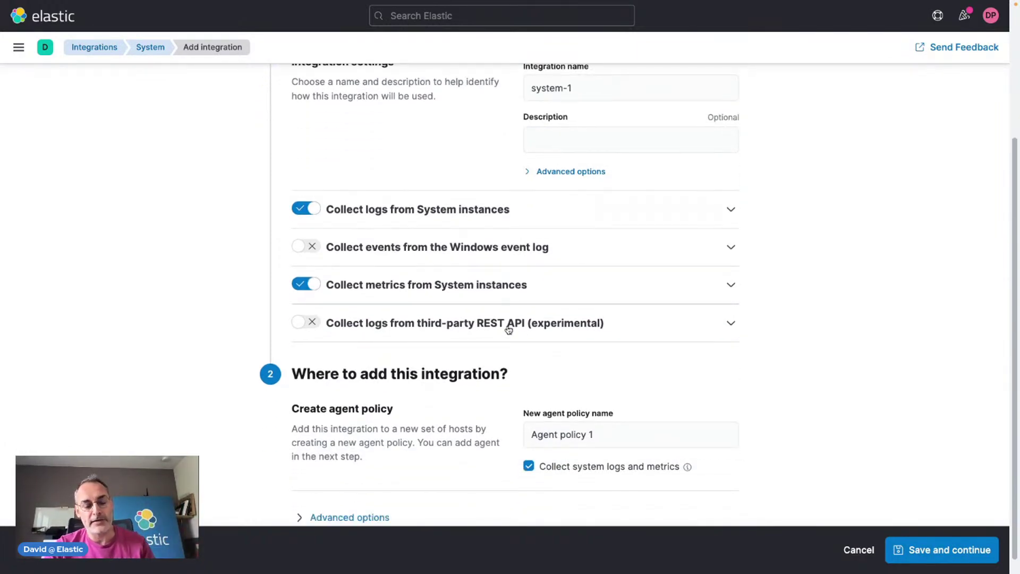
pyautogui.scroll(-1, 509, 330)
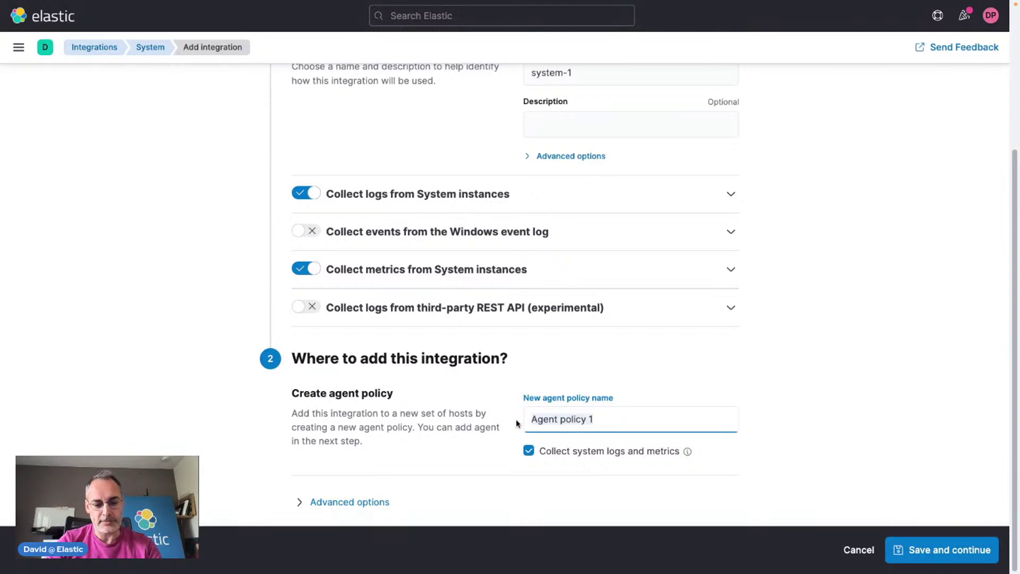
pyautogui.write('Daily')
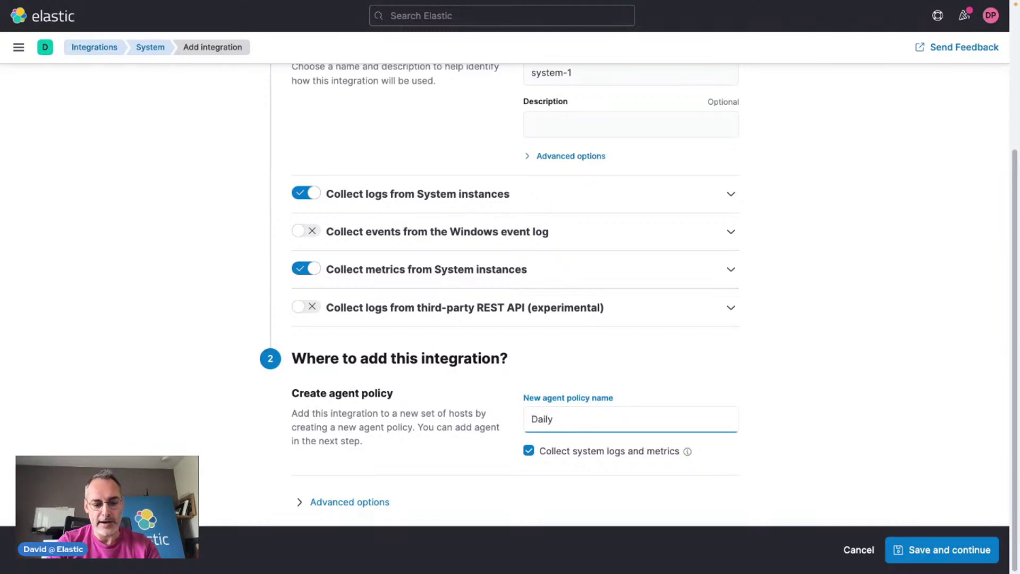
pyautogui.write(' Bytes')
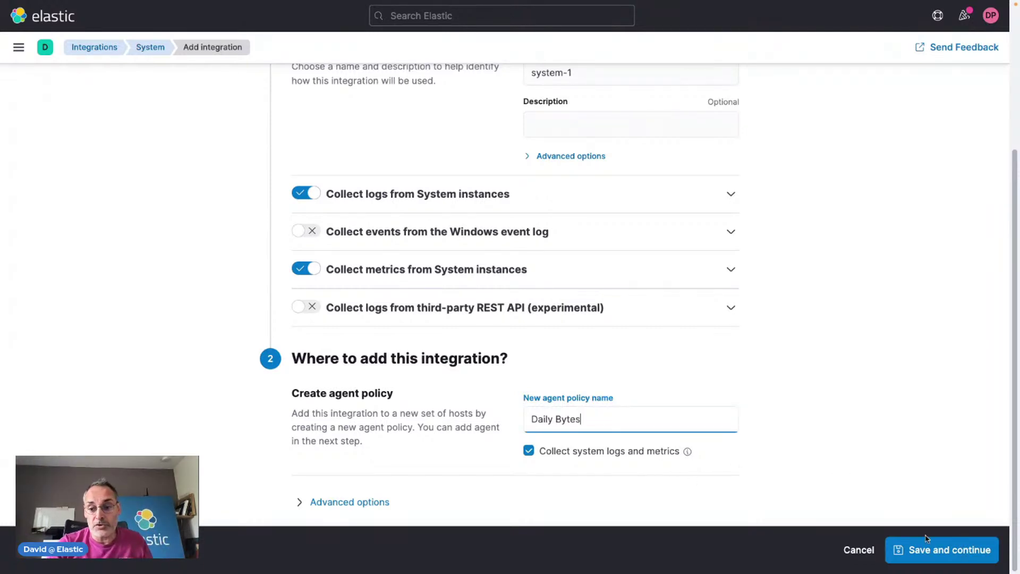
pyautogui.click(933, 550)
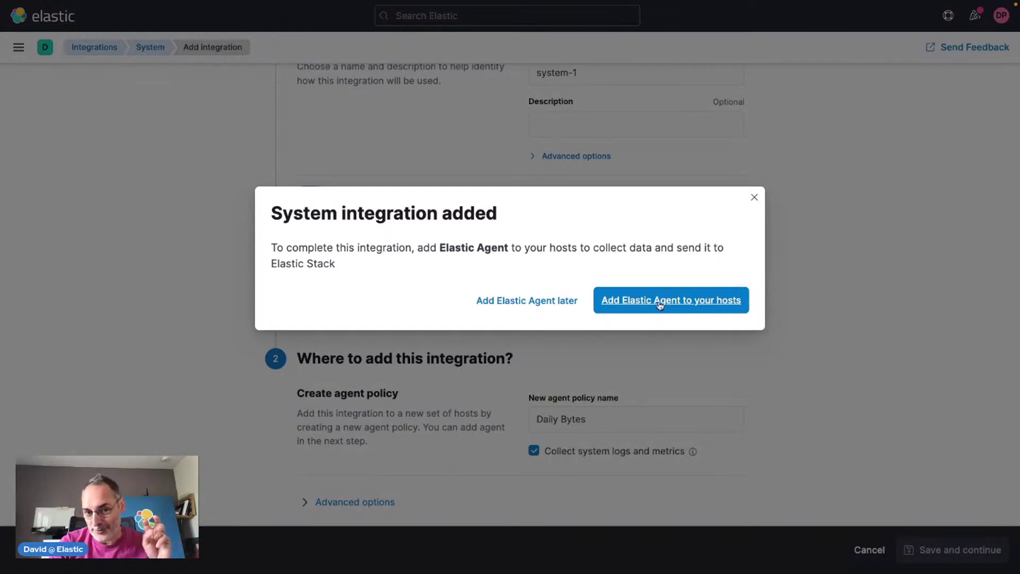
# Step: Begin enrolling an Elastic Agent in Fleet using the Daily Bytes policy
pyautogui.click(652, 302)
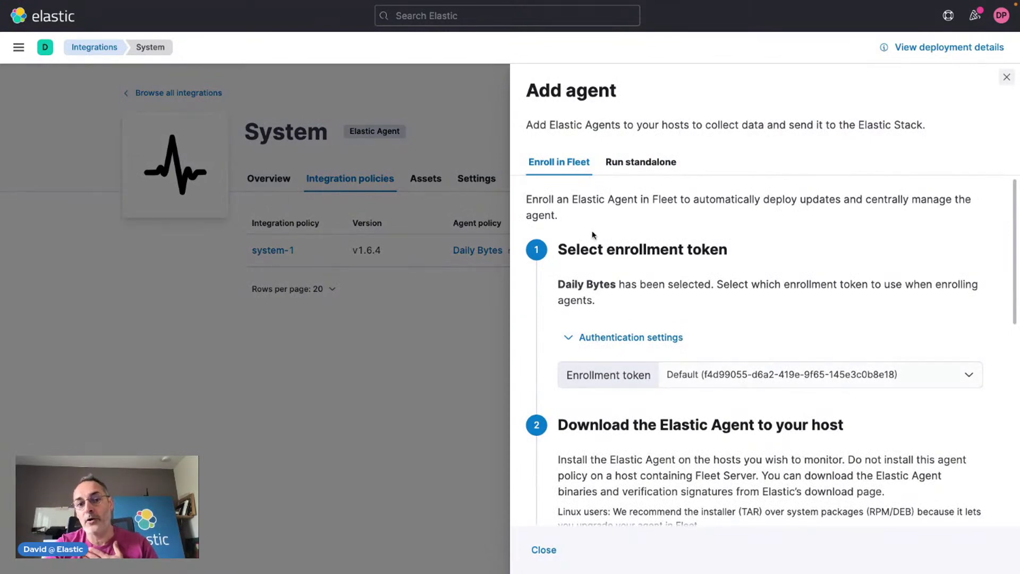
# Step: Open the Elastic Agent 8.1.3 download page from step 2 of the Add agent flyout
pyautogui.scroll(-4, 624, 310)
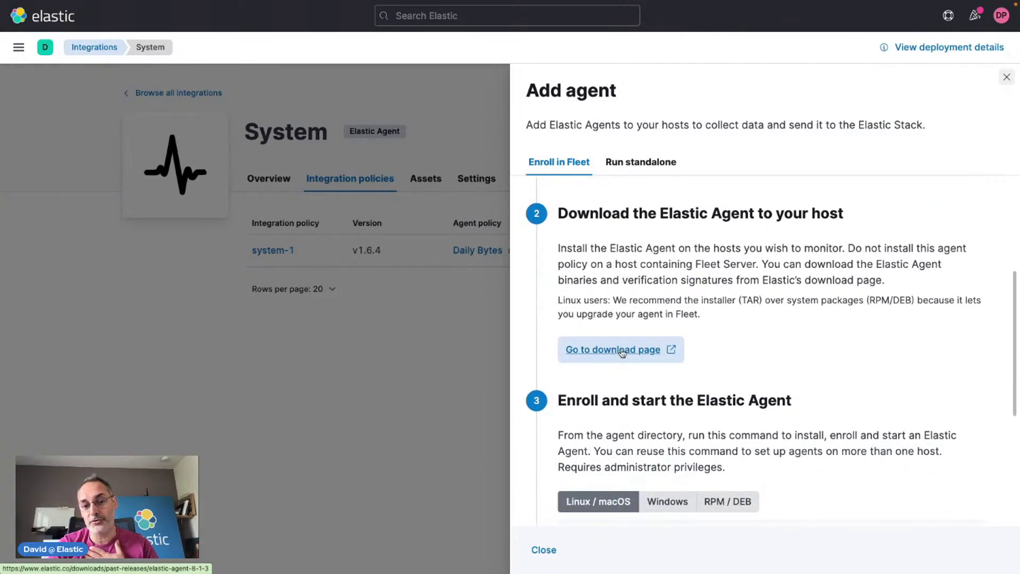
pyautogui.click(622, 353)
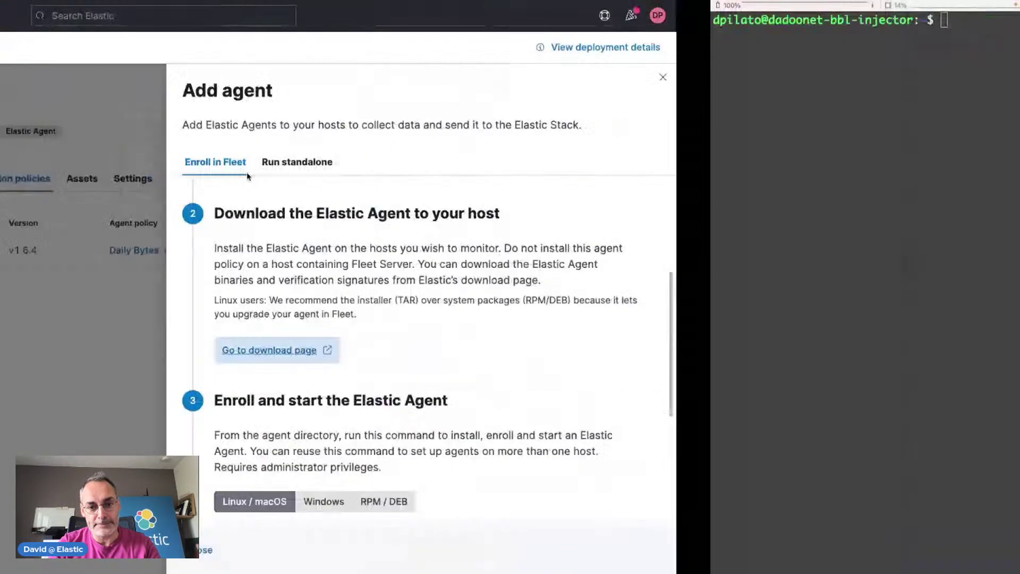
# Step: Install elastic-agent-8.1.3-amd64.deb on the host with 'sudo dpkg -i' in the terminal
pyautogui.write('ll')
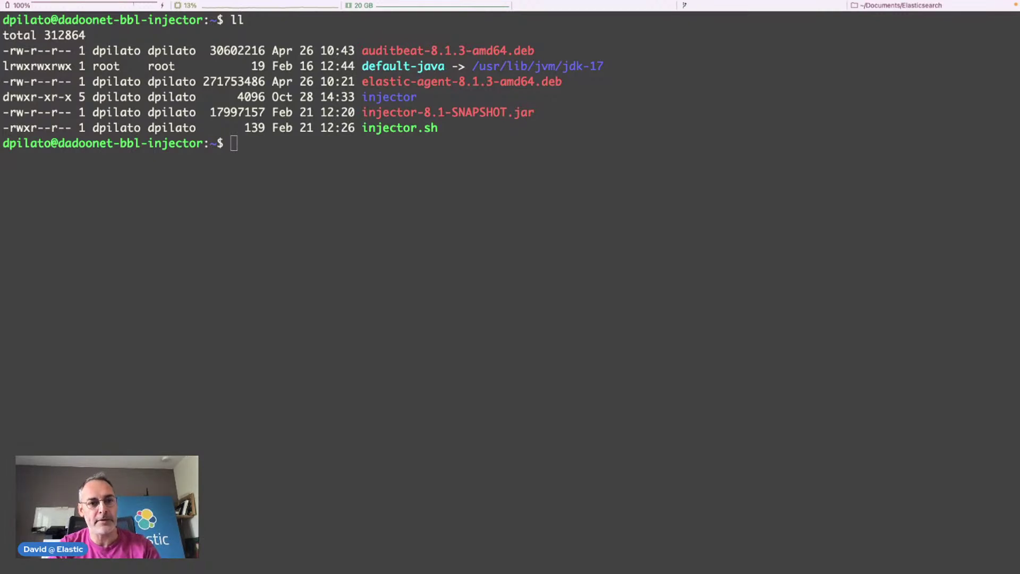
pyautogui.click(329, 231)
pyautogui.write('sudo dpkg -i elastic-agent-8.1.3-amd64.deb')
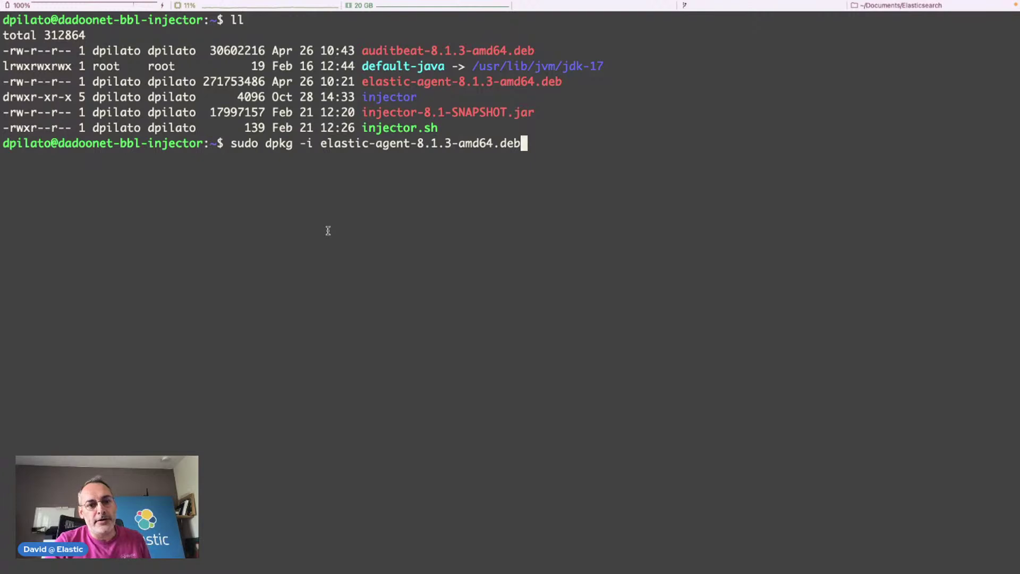
pyautogui.press('Return')
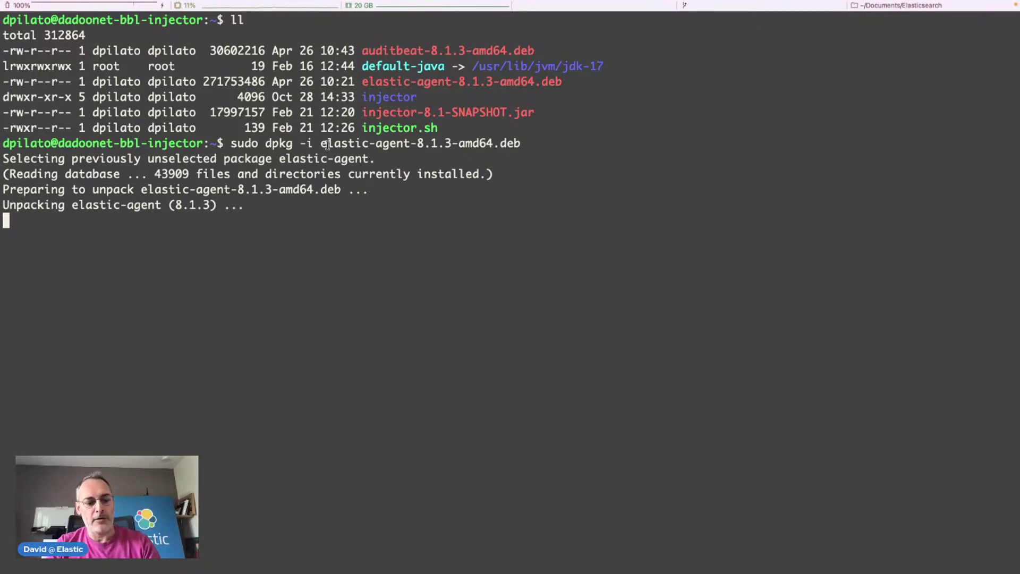
pyautogui.rightClick(280, 339)
pyautogui.click(257, 335)
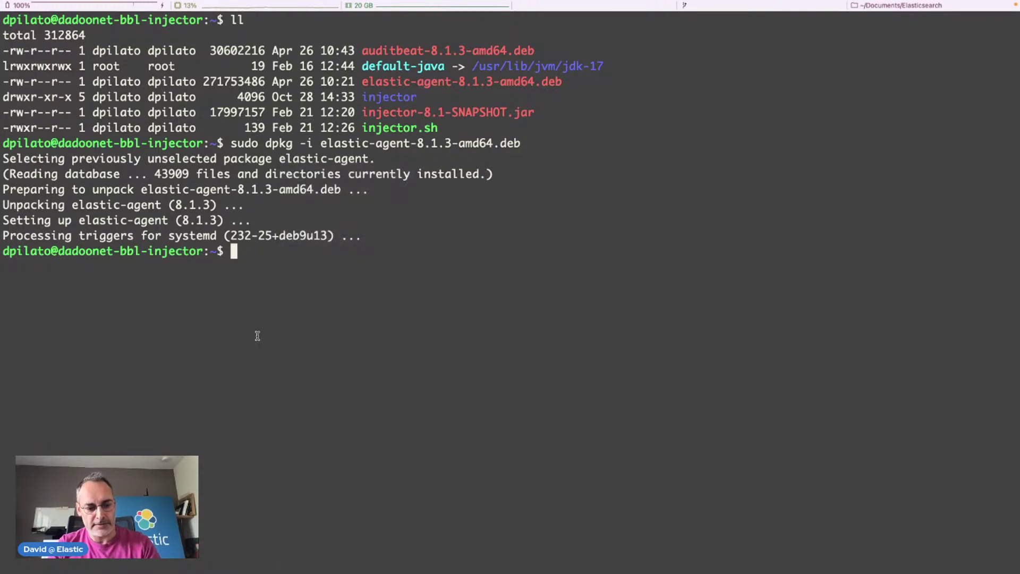
# Step: Copy the Linux/macOS elastic-agent command with its Fleet URL and enrollment token
pyautogui.hotkey('ctrl', 'Left')
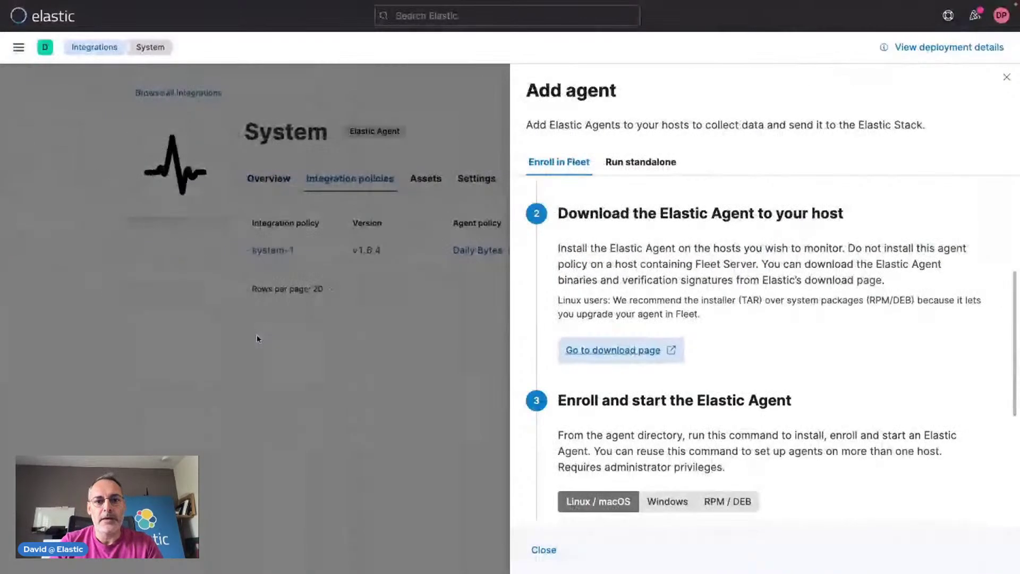
pyautogui.scroll(-4, 743, 361)
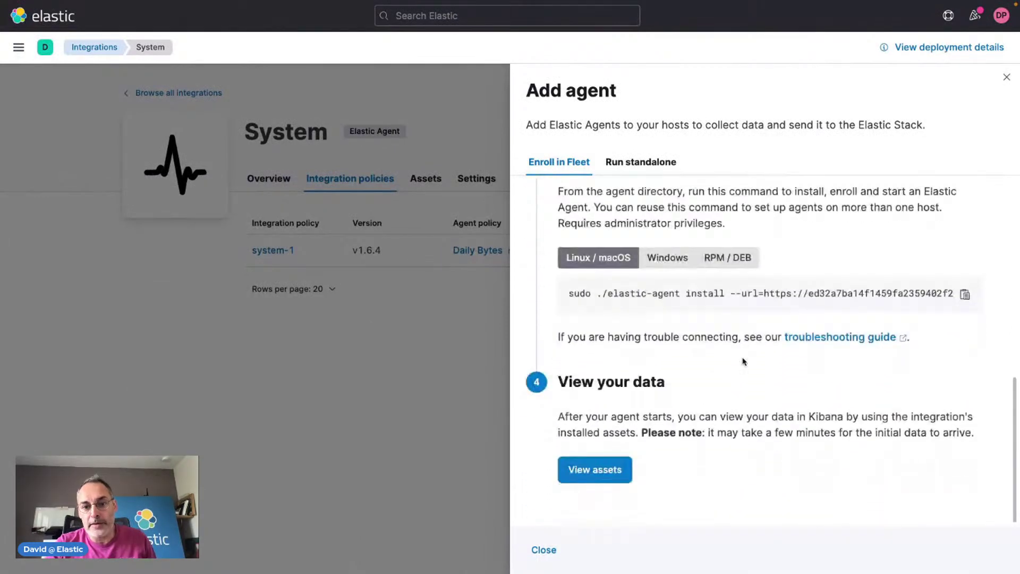
pyautogui.scroll(1, 683, 217)
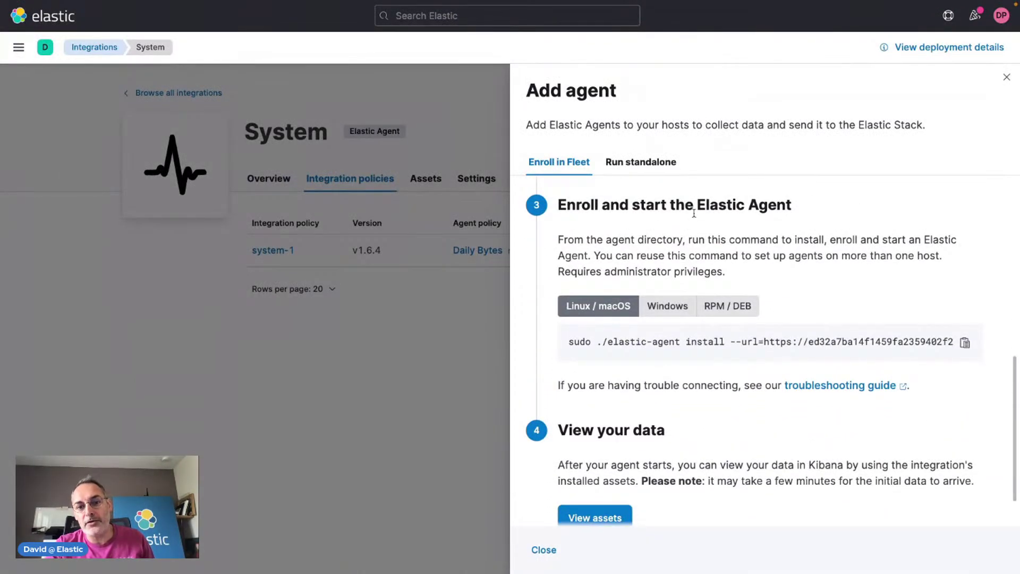
pyautogui.click(719, 310)
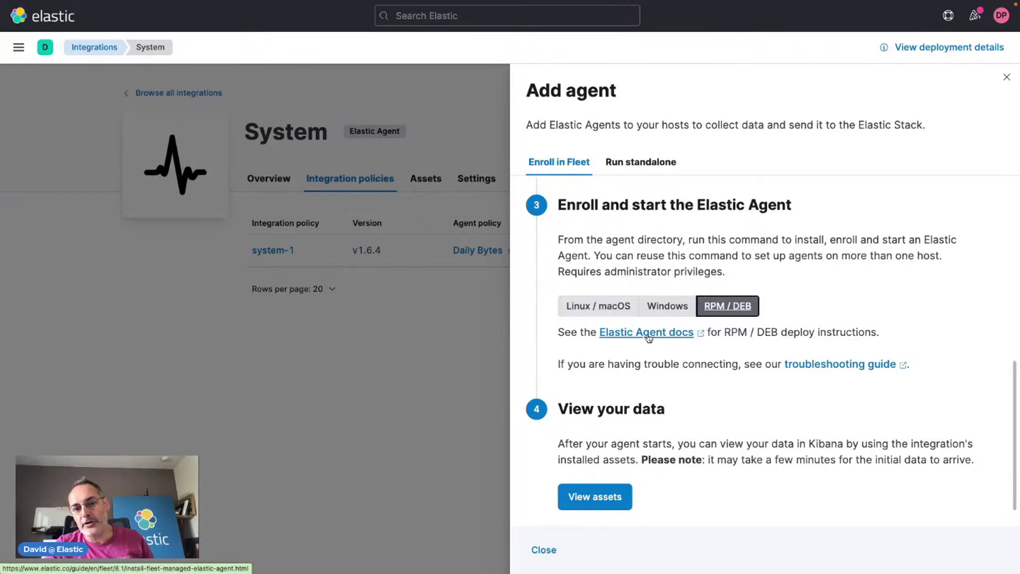
pyautogui.click(613, 311)
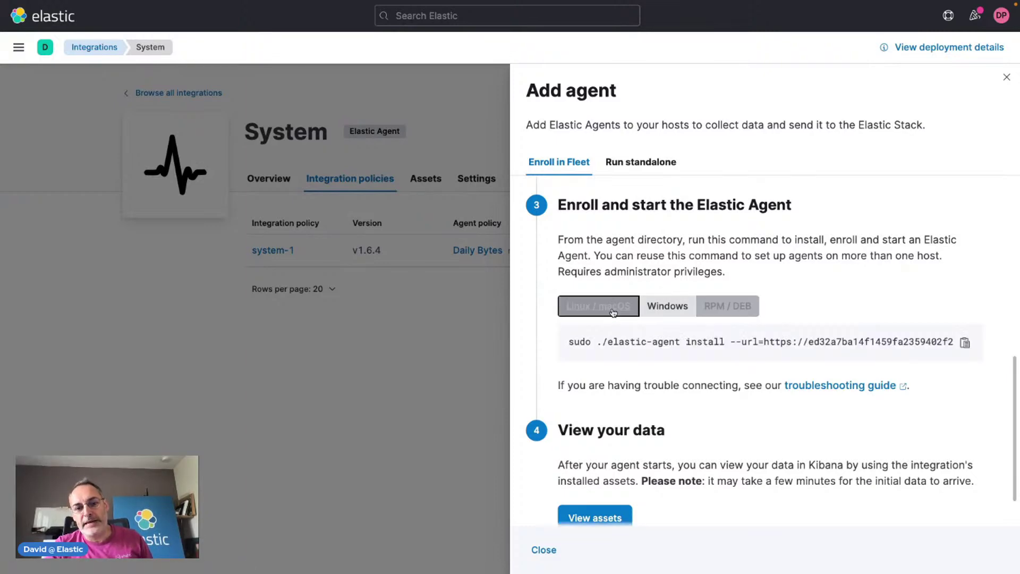
pyautogui.click(964, 343)
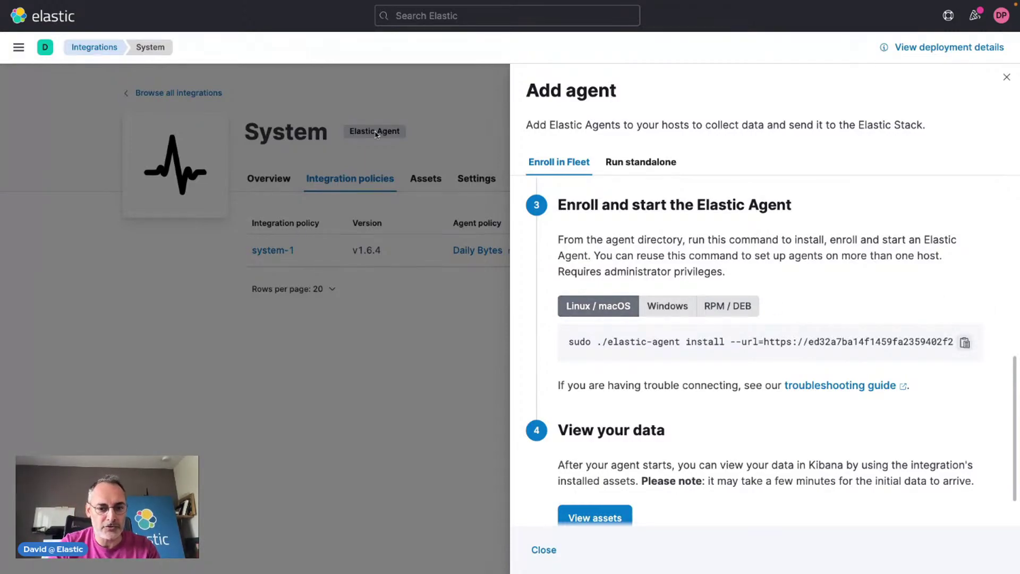
# Step: Change the pasted command to 'sudo elastic-agent enroll' and run it to enroll in Fleet
pyautogui.hotkey('ctrl', 'Right')
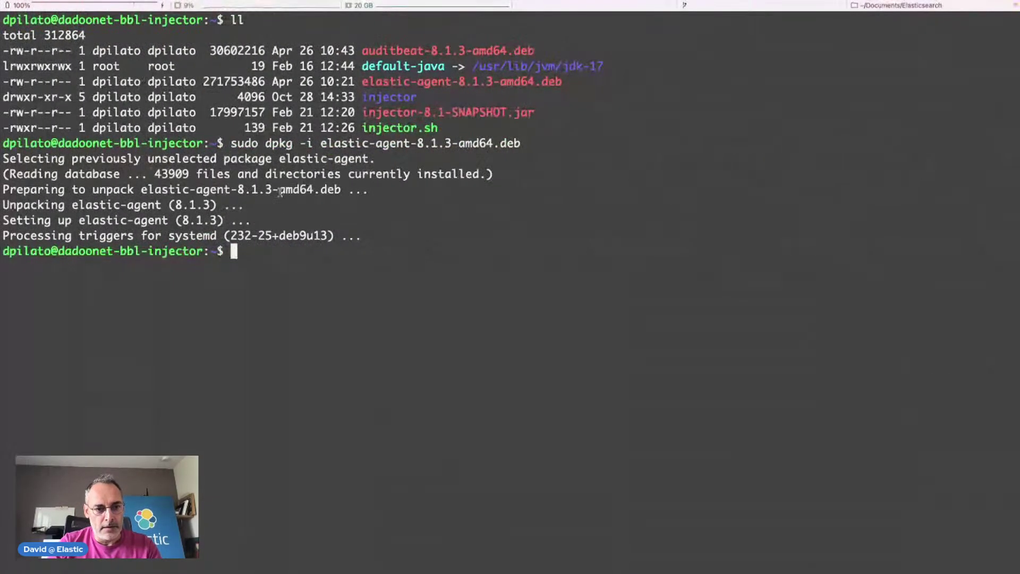
pyautogui.press('super+v')
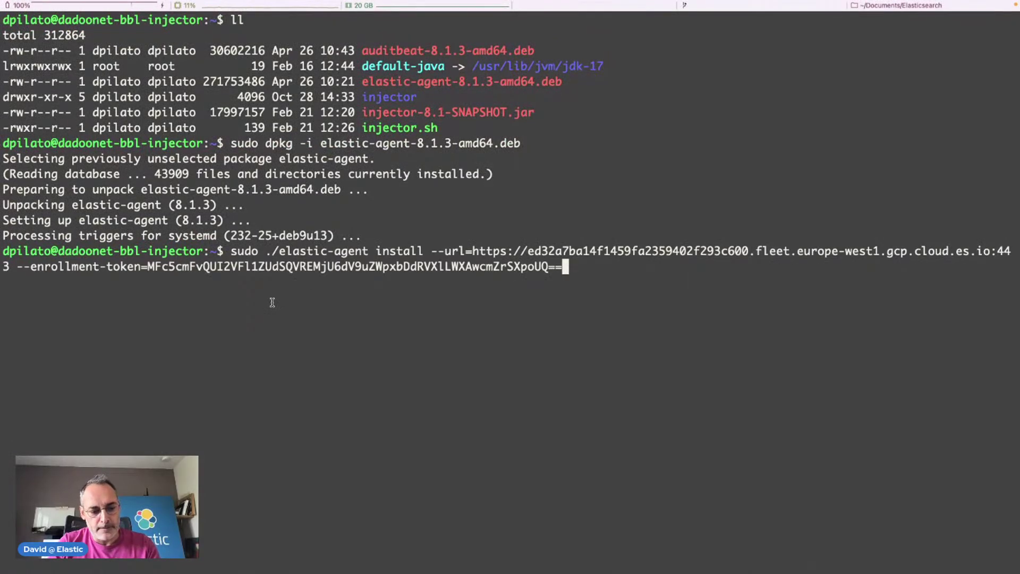
pyautogui.hotkey('ctrl', 'a')
pyautogui.press('Right')
pyautogui.press('Right')
pyautogui.press('Right')
pyautogui.press('Right')
pyautogui.press('Right')
pyautogui.press('Right')
pyautogui.press('Right')
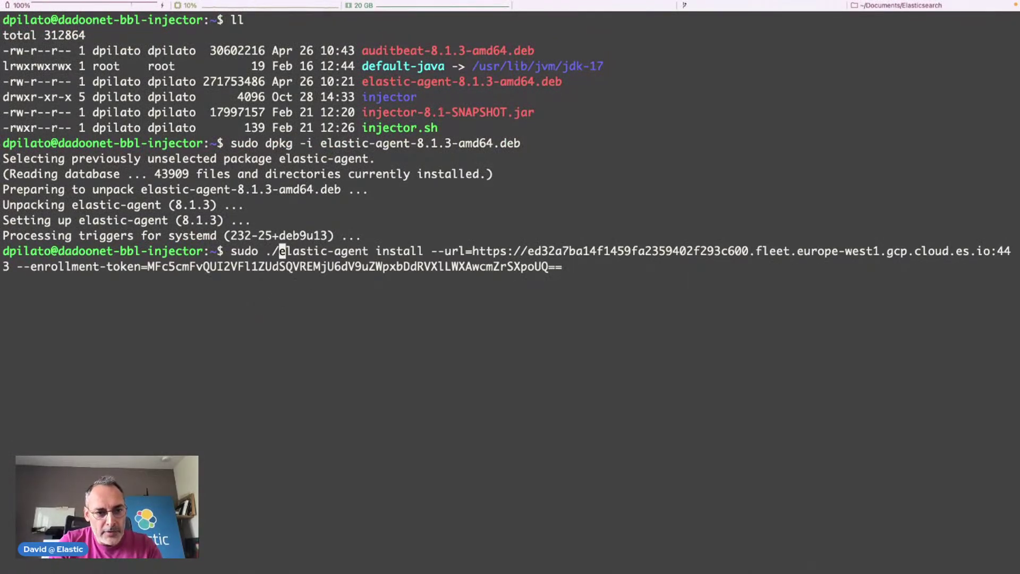
pyautogui.press('BackSpace')
pyautogui.press('BackSpace')
pyautogui.press('Right')
pyautogui.press('Right')
pyautogui.press('Right')
pyautogui.press('Right')
pyautogui.press('Right')
pyautogui.press('Right')
pyautogui.press('Right')
pyautogui.press('Right')
pyautogui.press('Right')
pyautogui.press('Right')
pyautogui.press('Right')
pyautogui.press('Right')
pyautogui.press('Right')
pyautogui.press('Right')
pyautogui.press('Right')
pyautogui.press('Right')
pyautogui.press('Right')
pyautogui.press('Right')
pyautogui.press('Right')
pyautogui.press('Right')
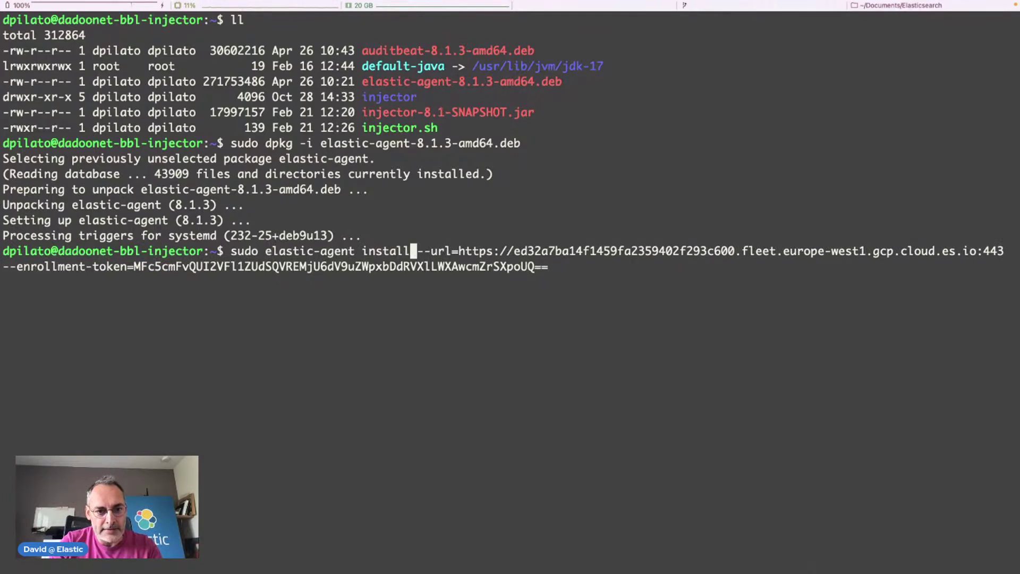
pyautogui.press('BackSpace')
pyautogui.press('BackSpace')
pyautogui.press('BackSpace')
pyautogui.press('BackSpace')
pyautogui.press('BackSpace')
pyautogui.press('BackSpace')
pyautogui.press('BackSpace')
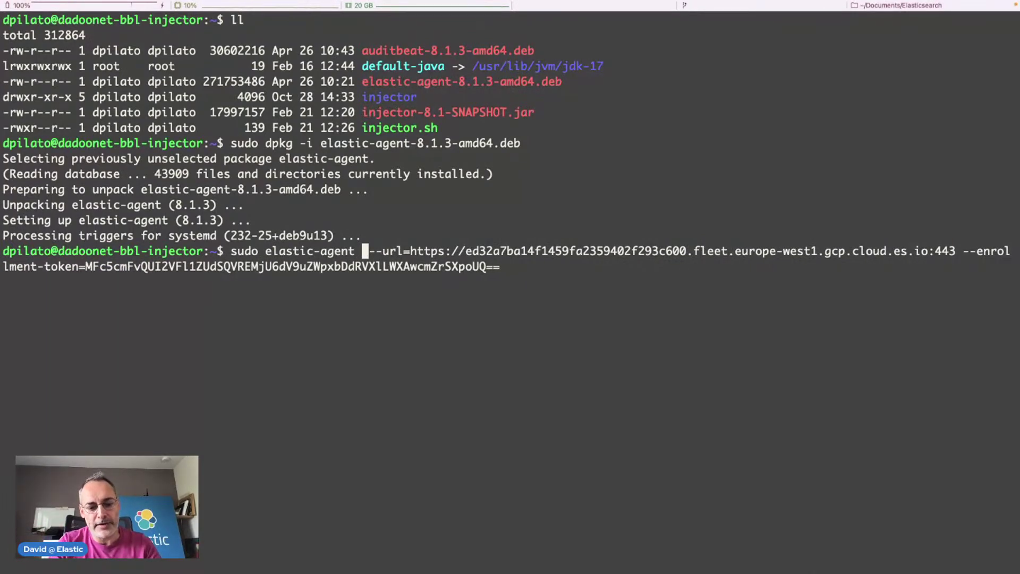
pyautogui.write('enrol')
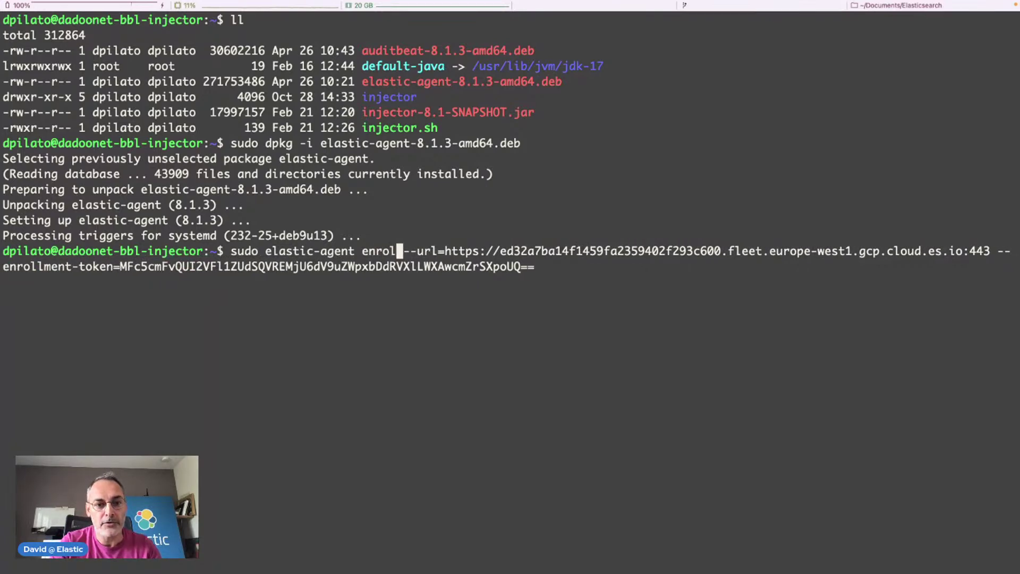
pyautogui.write('l')
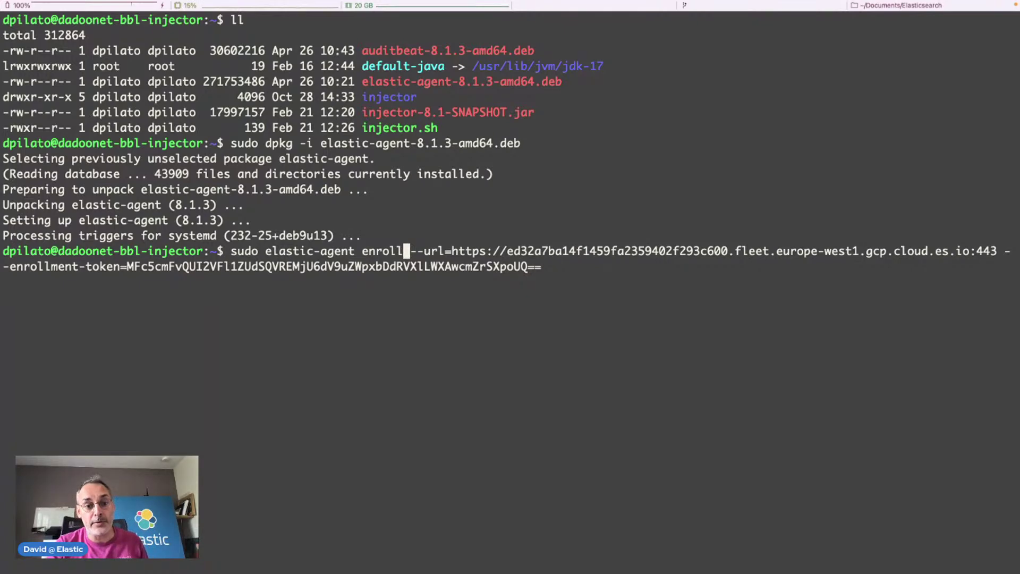
pyautogui.press('Return')
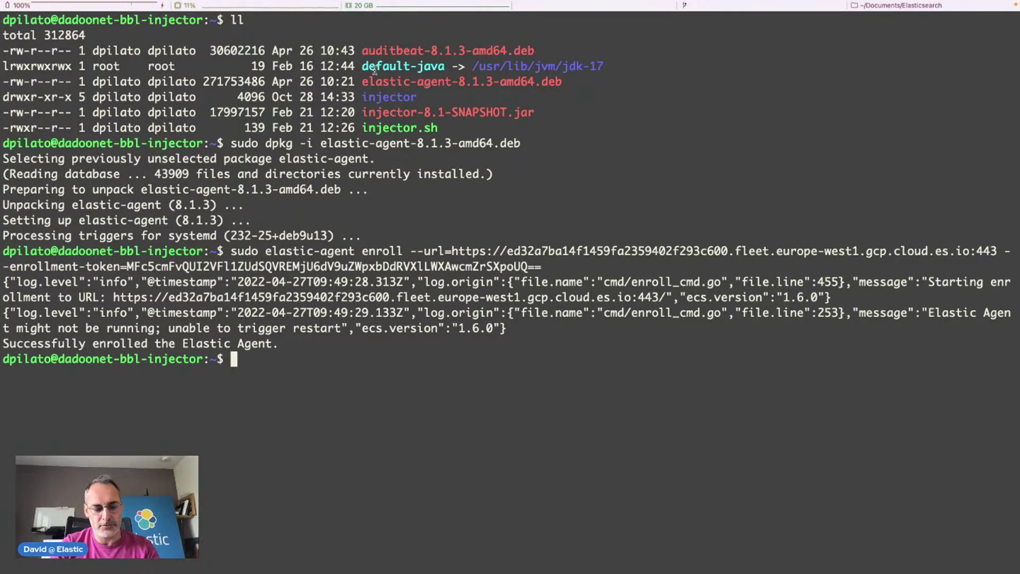
# Step: Check the RPM / DEB enrollment instructions in the Add agent flyout, then return to the terminal
pyautogui.hotkey('ctrl', 'Left')
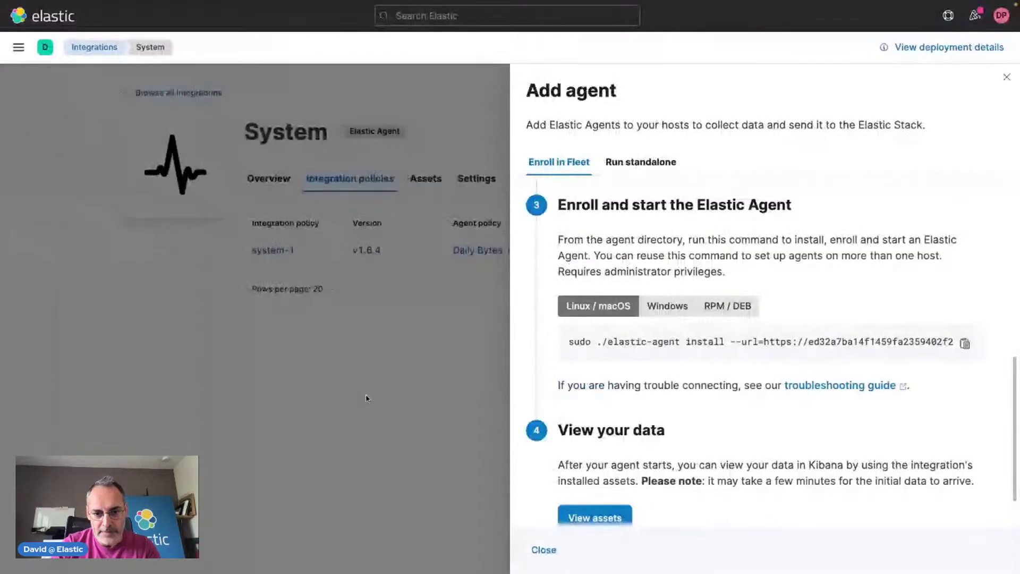
pyautogui.scroll(-1, 659, 445)
pyautogui.scroll(2, 642, 393)
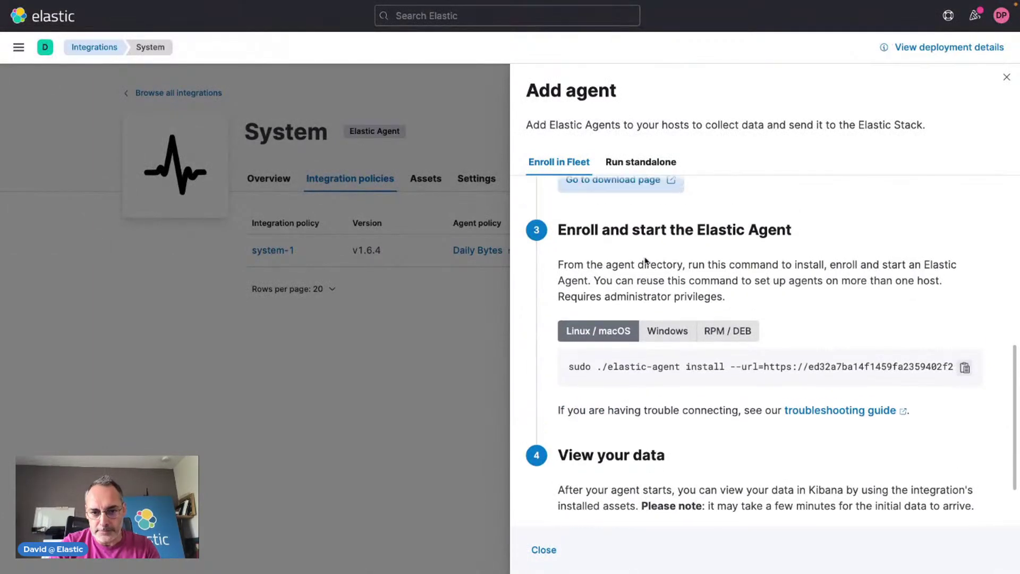
pyautogui.click(727, 334)
pyautogui.scroll(-1, 700, 365)
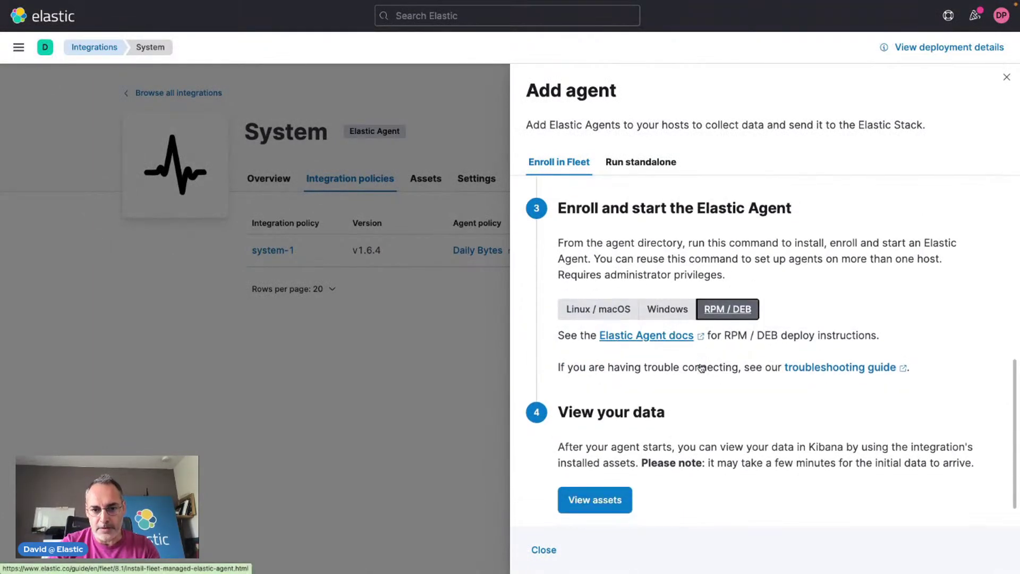
pyautogui.hotkey('ctrl', 'Right')
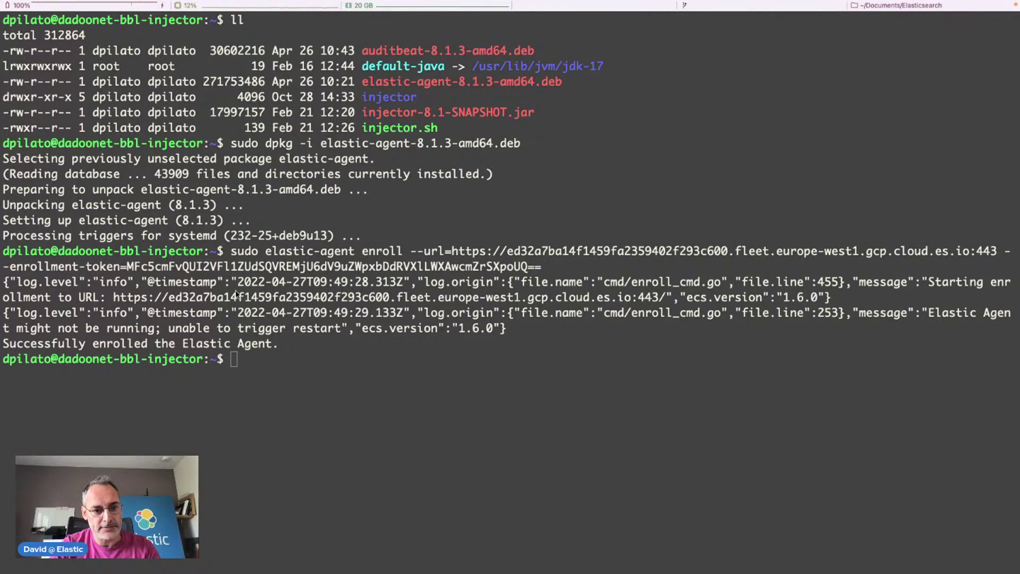
# Step: Enable the elastic-agent service at boot and start it with sudo systemctl, then return to Kibana
pyautogui.click(266, 371)
pyautogui.press('super+v')
pyautogui.press('Return')
pyautogui.press('super+v')
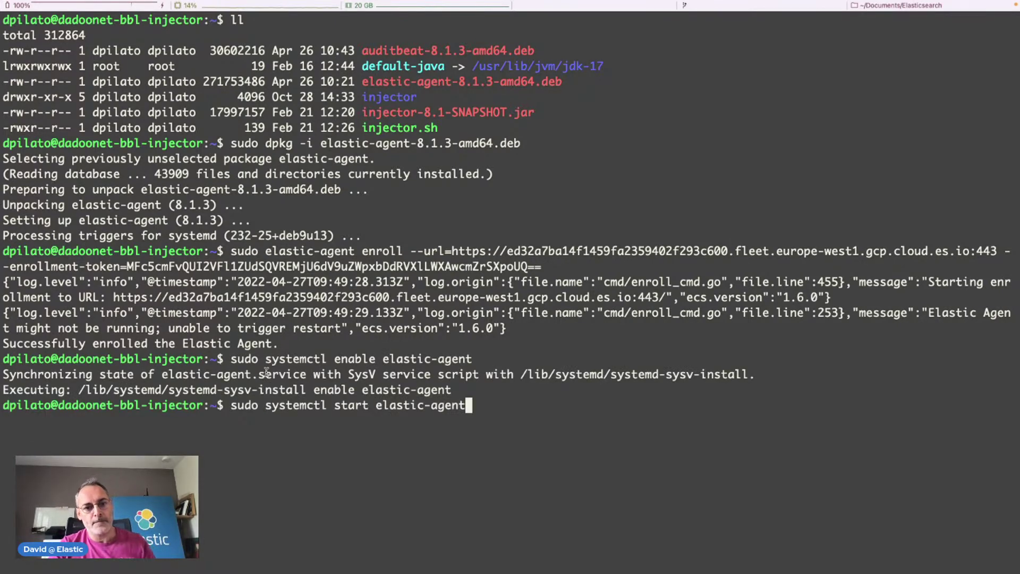
pyautogui.press('Return')
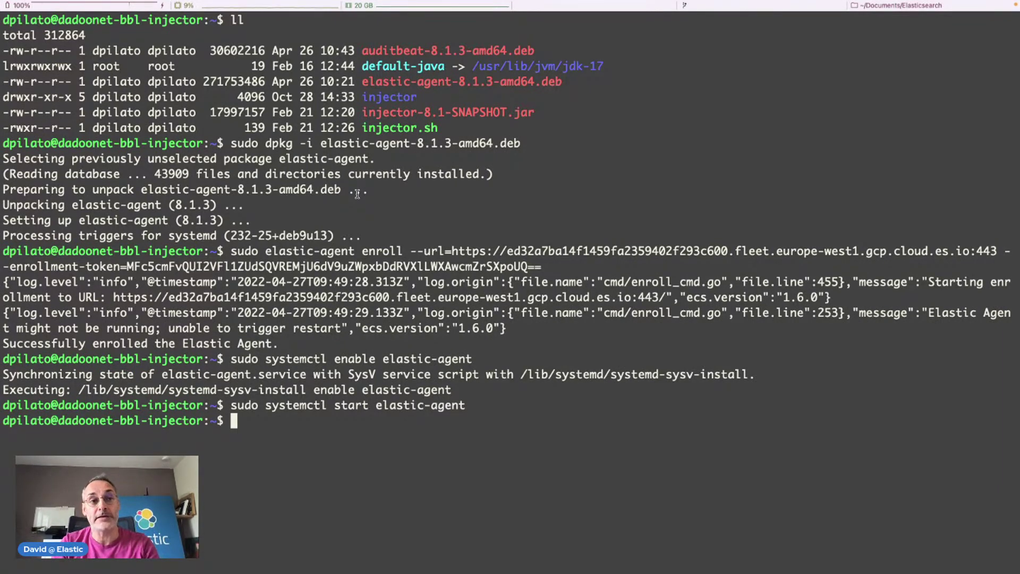
pyautogui.hotkey('ctrl', 'Left')
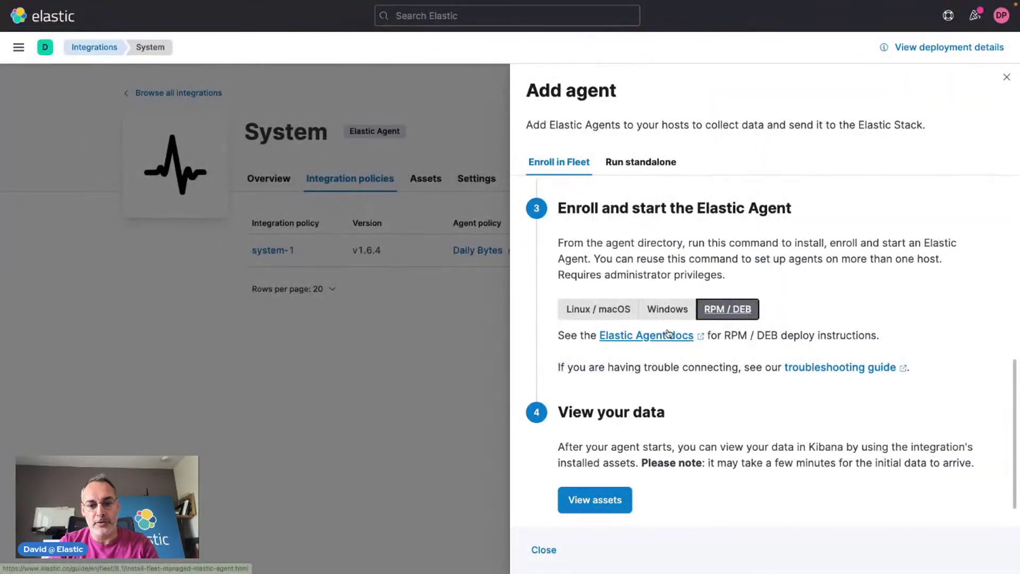
# Step: From the System integration's assets, open the [Metrics System] Host overview dashboard
pyautogui.scroll(-1, 668, 333)
pyautogui.click(599, 469)
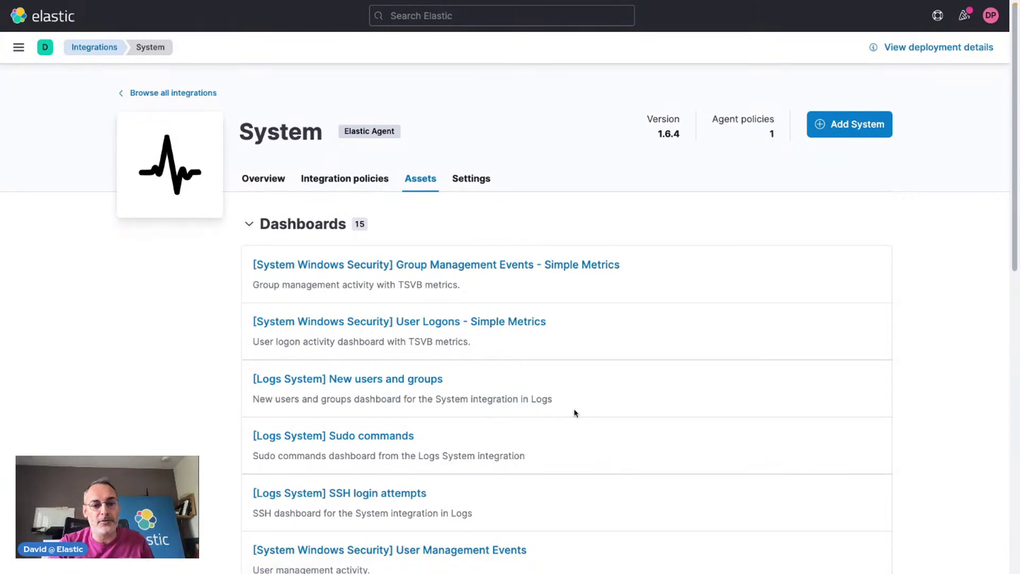
pyautogui.scroll(-5, 523, 373)
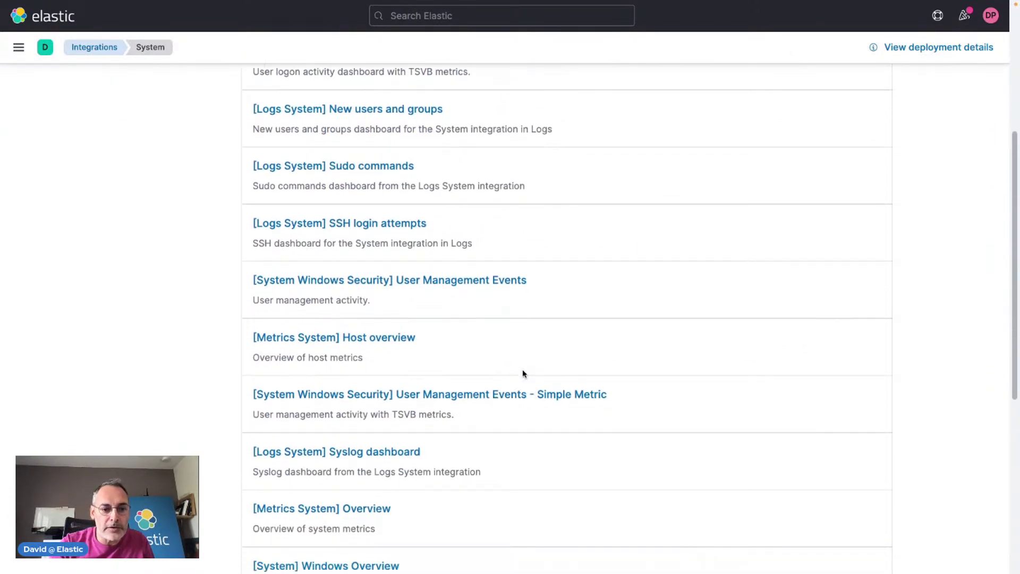
pyautogui.scroll(-2, 523, 373)
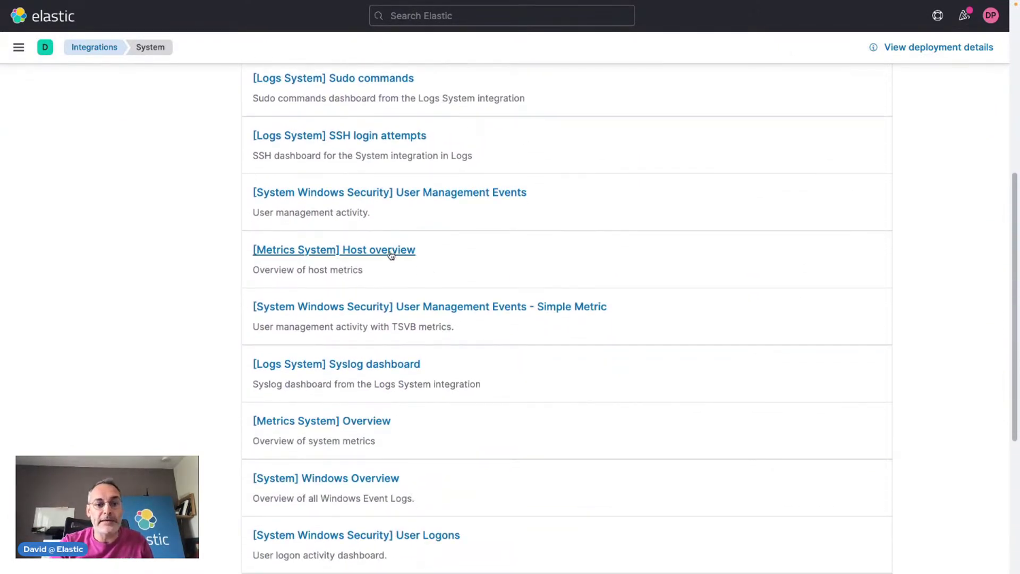
pyautogui.click(391, 254)
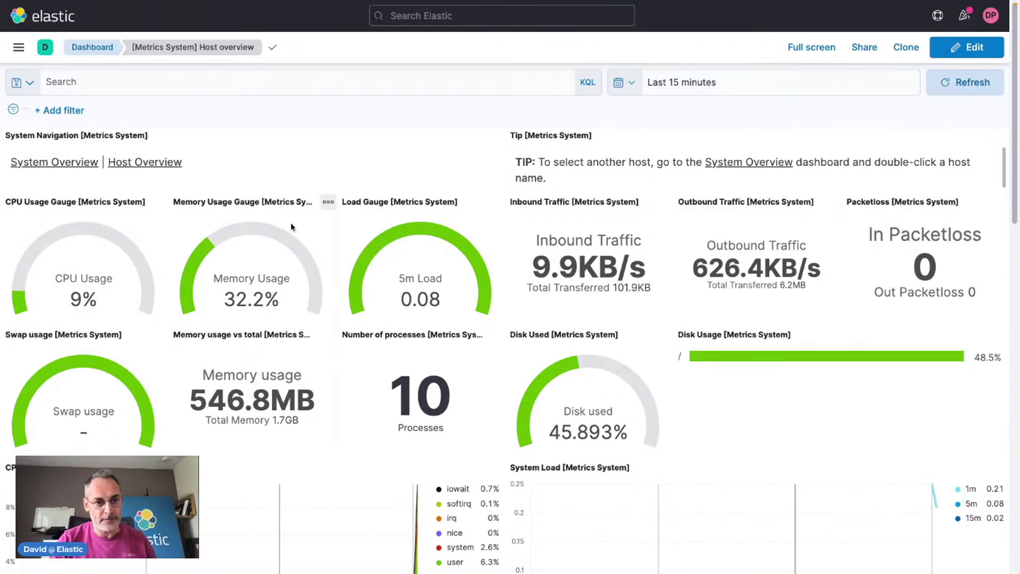
# Step: Check the Overview dashboard's one-host count, then review the Host overview traffic and process charts
pyautogui.click(87, 164)
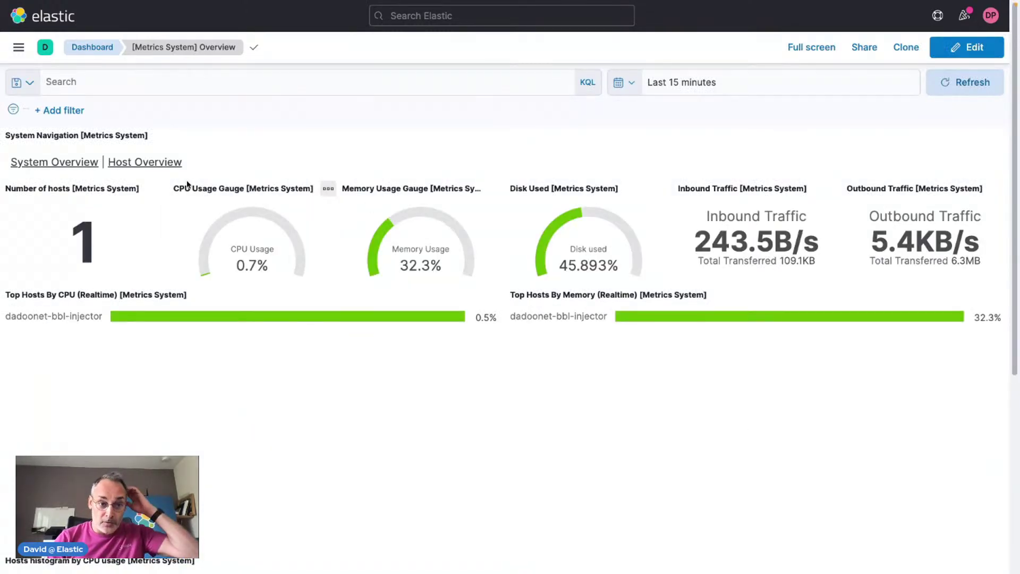
pyautogui.click(160, 163)
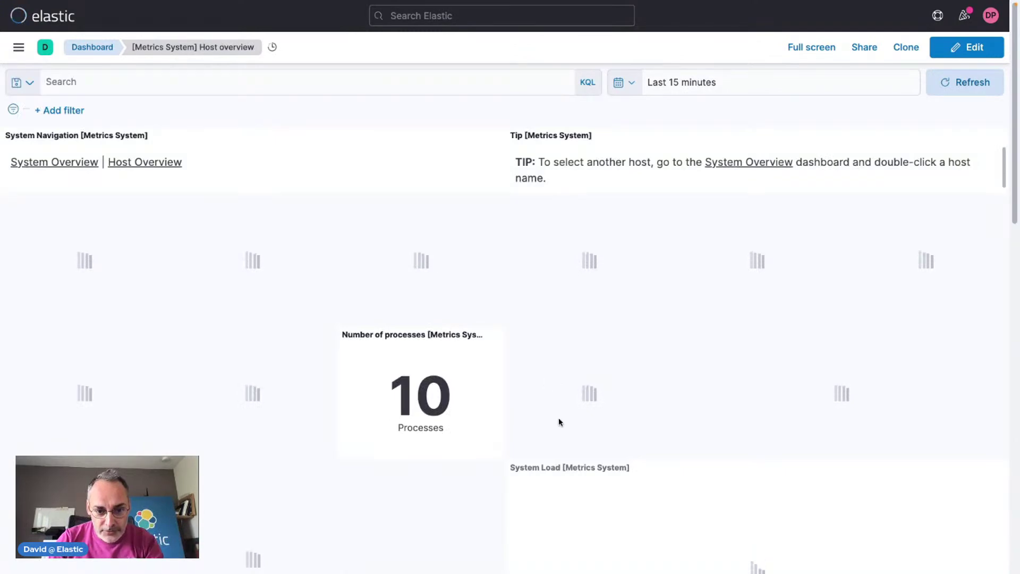
pyautogui.scroll(-2, 559, 419)
pyautogui.scroll(-4, 559, 422)
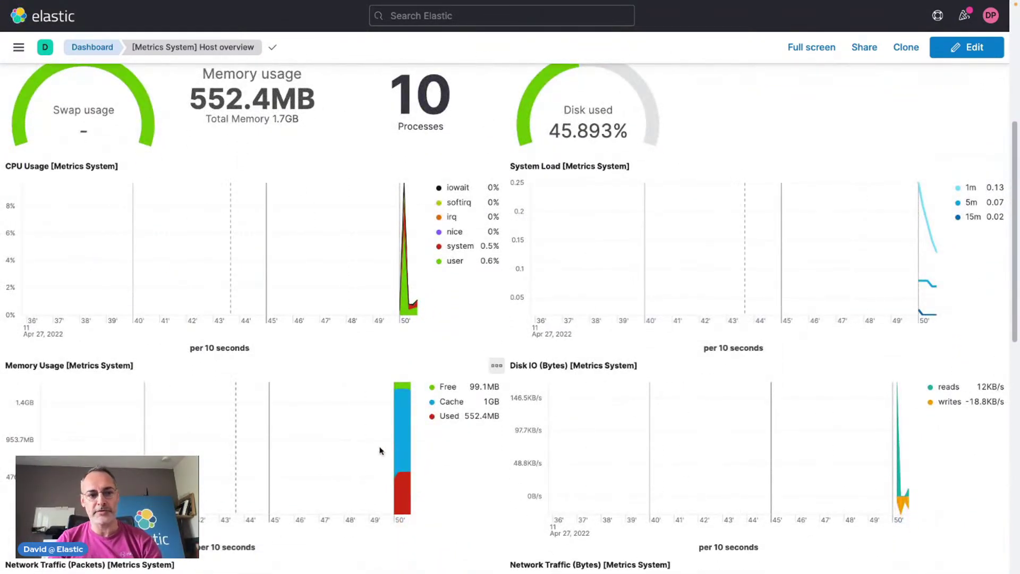
pyautogui.scroll(1, 417, 422)
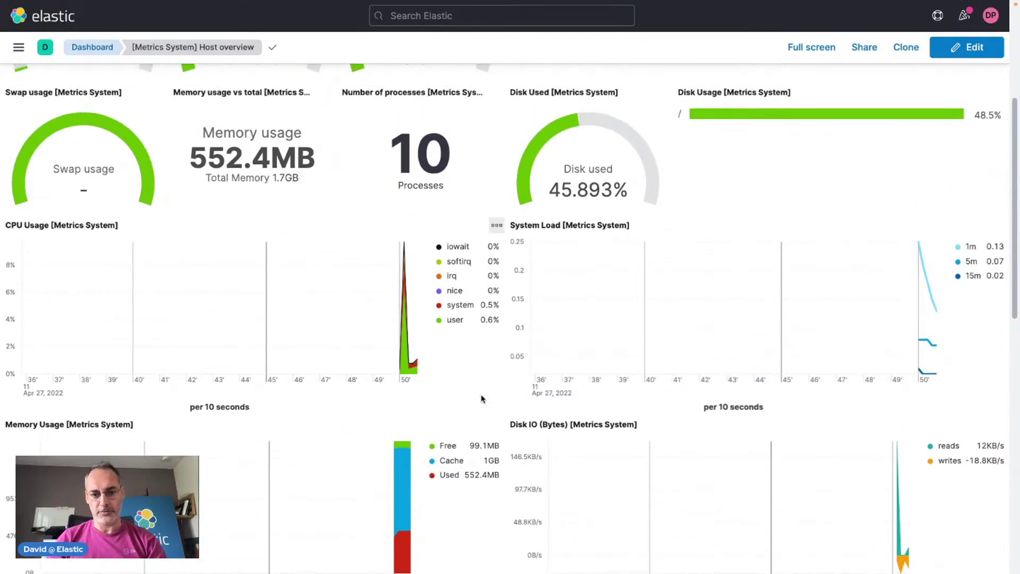
pyautogui.scroll(-8, 481, 399)
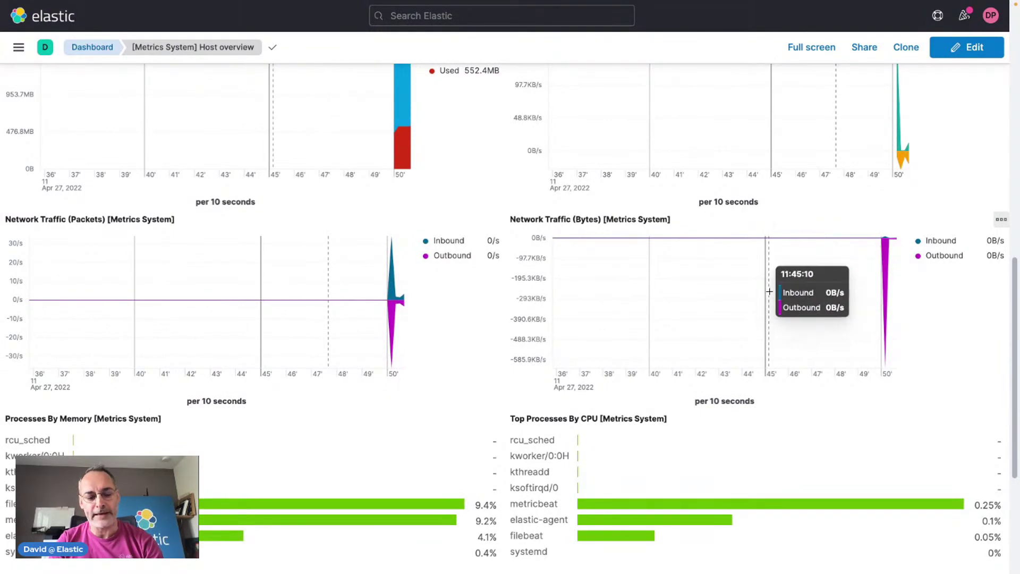
pyautogui.press('super+Tab')
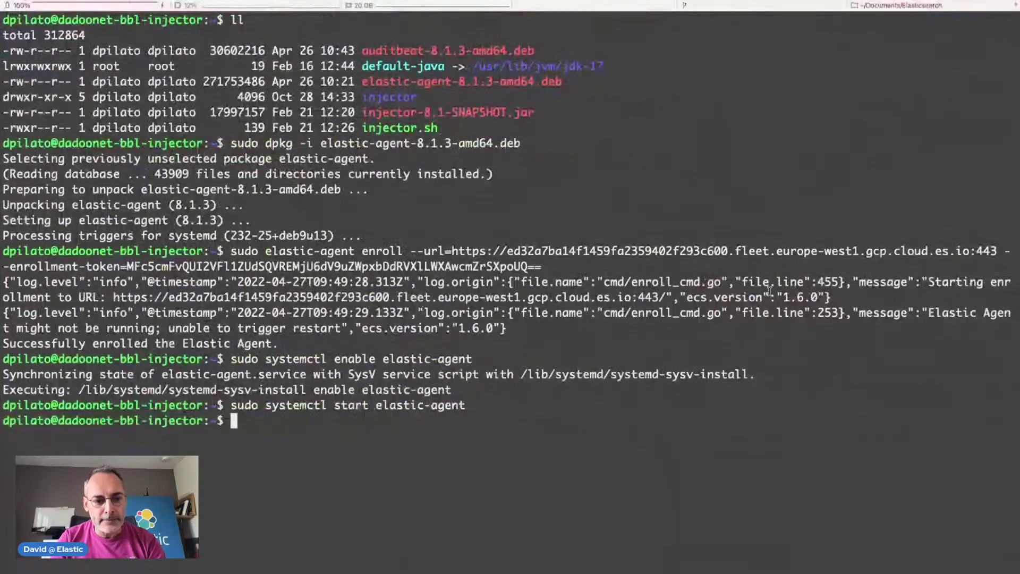
# Step: Run ./injector.sh to bulk-index 1000000 generated persons in 10000-document batches
pyautogui.write('./inje')
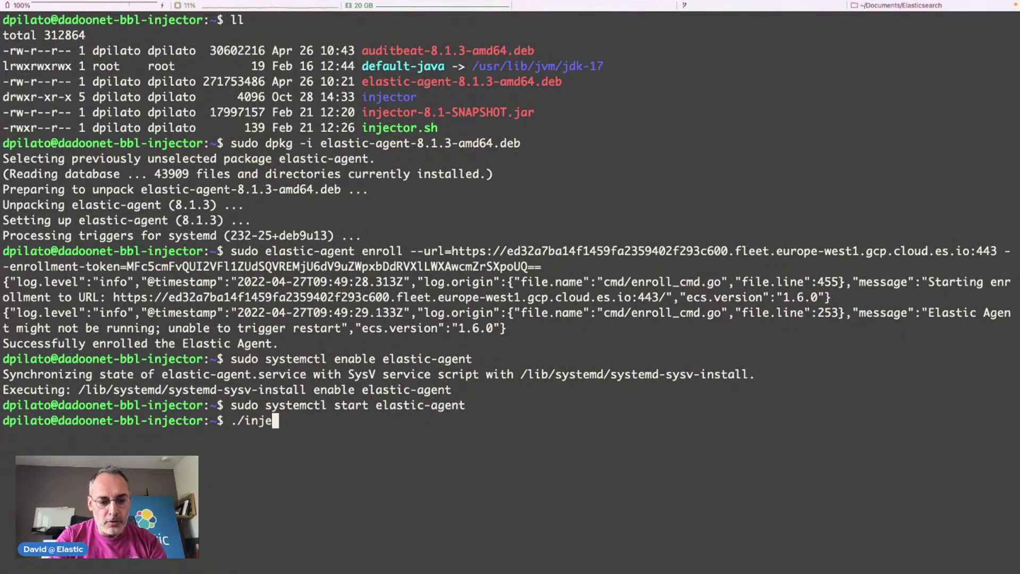
pyautogui.write('ctor.sh')
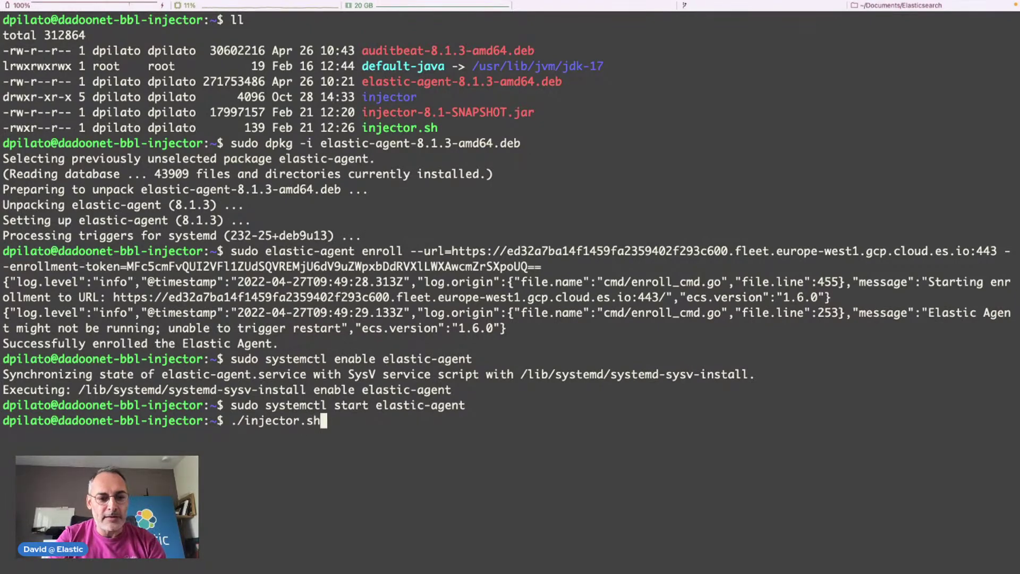
pyautogui.press('Return')
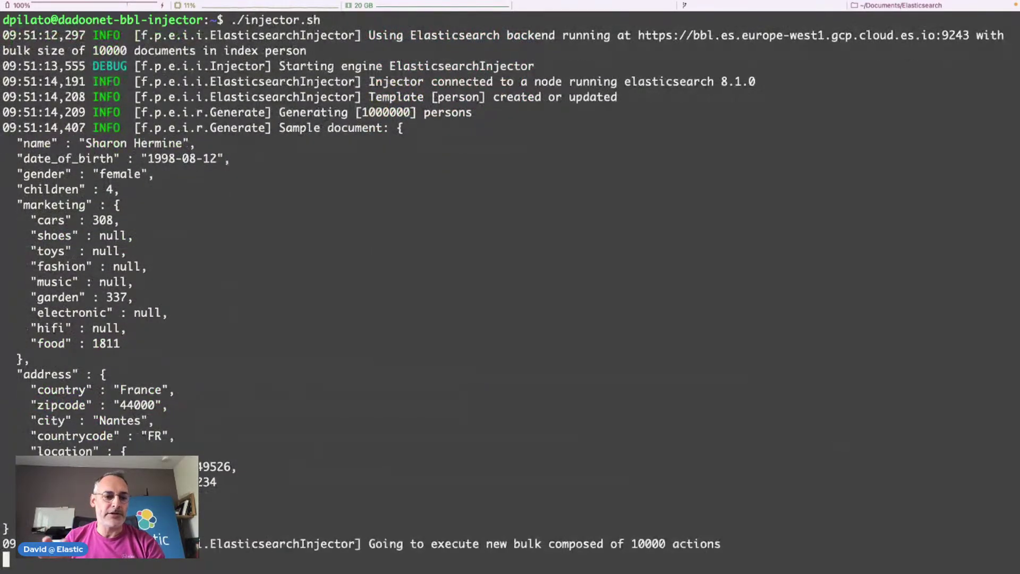
pyautogui.press('super+Tab')
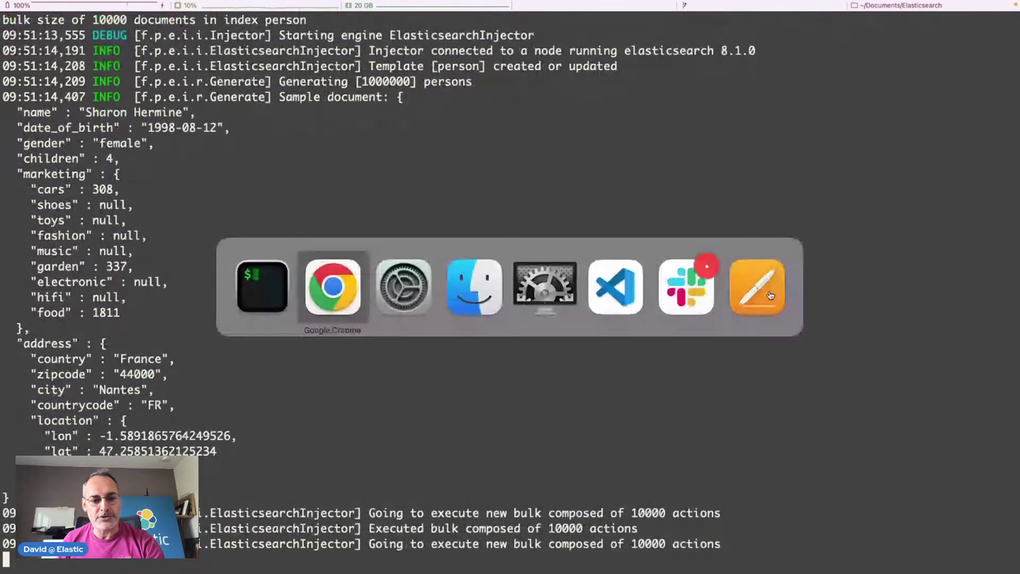
pyautogui.press('Escape')
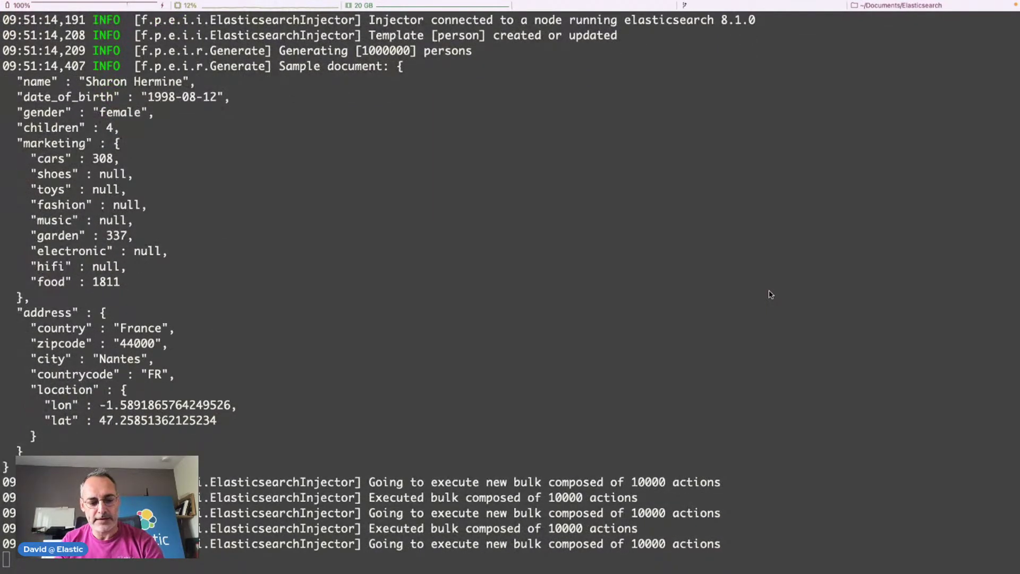
# Step: Refresh the Host overview dashboard to show CPU at 66.6%, memory 40.3% and higher network traffic
pyautogui.press('super+Tab')
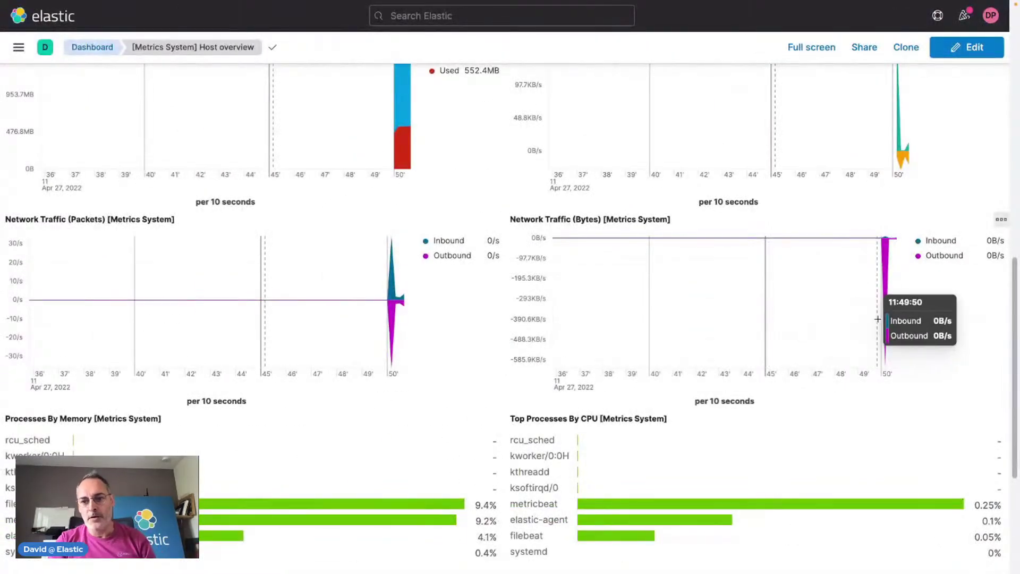
pyautogui.scroll(10, 886, 263)
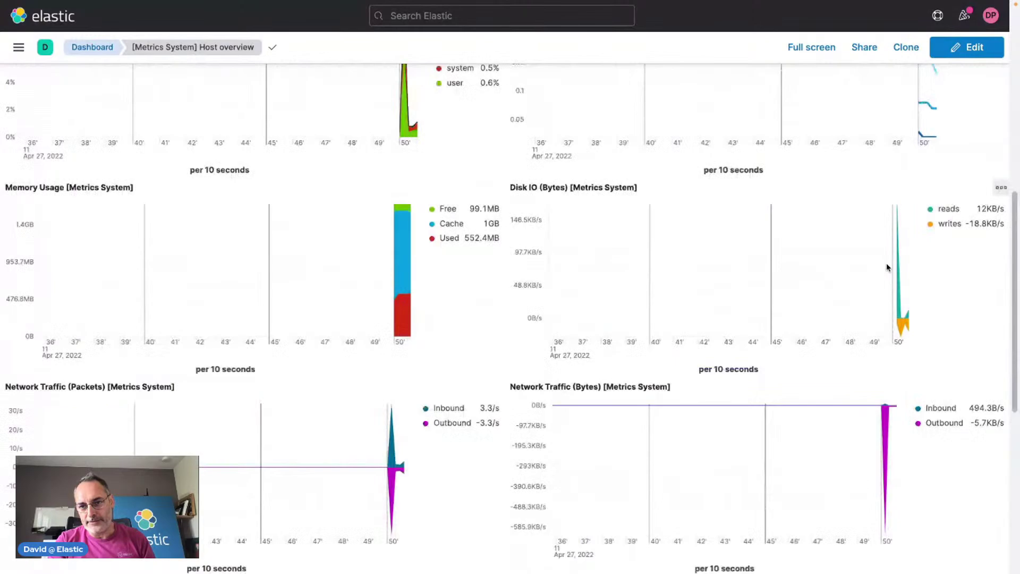
pyautogui.scroll(3, 886, 267)
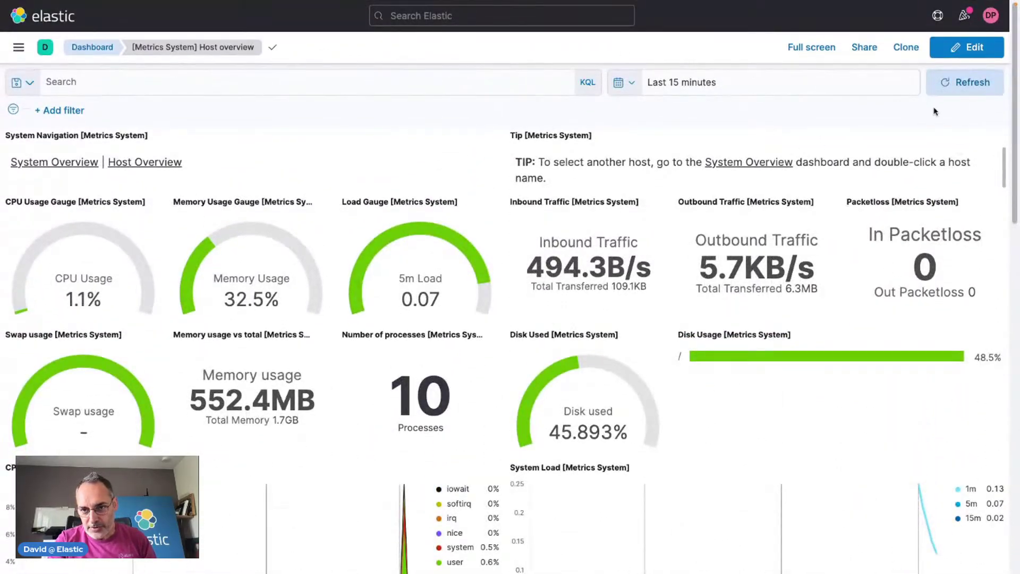
pyautogui.click(961, 83)
pyautogui.scroll(-4, 897, 375)
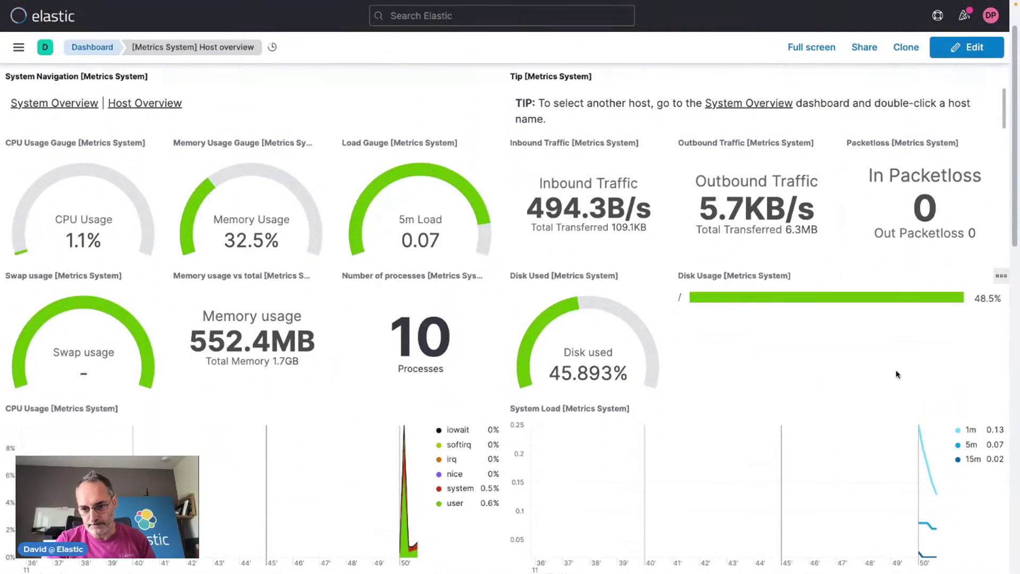
pyautogui.scroll(-6, 897, 374)
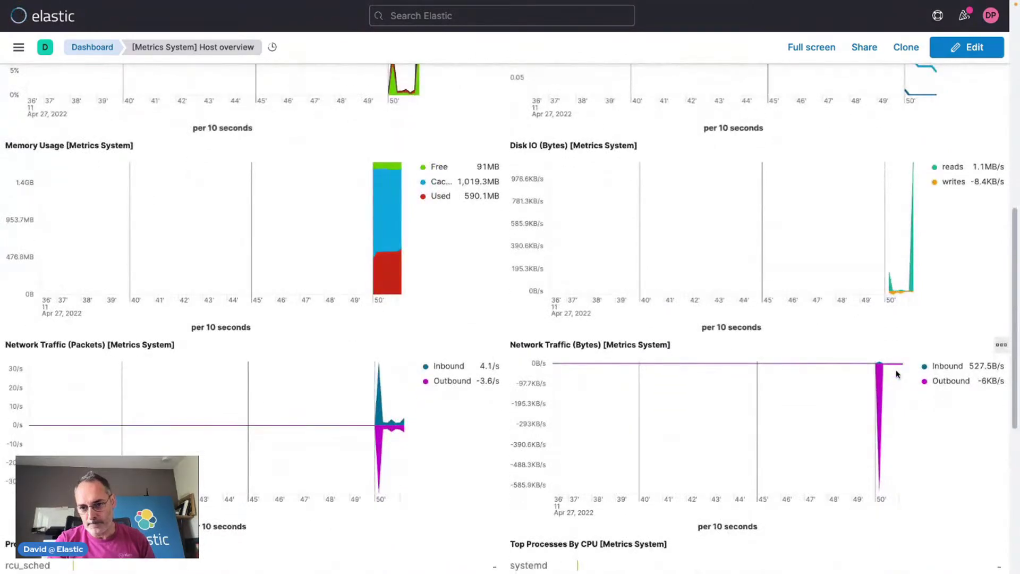
pyautogui.scroll(10, 897, 372)
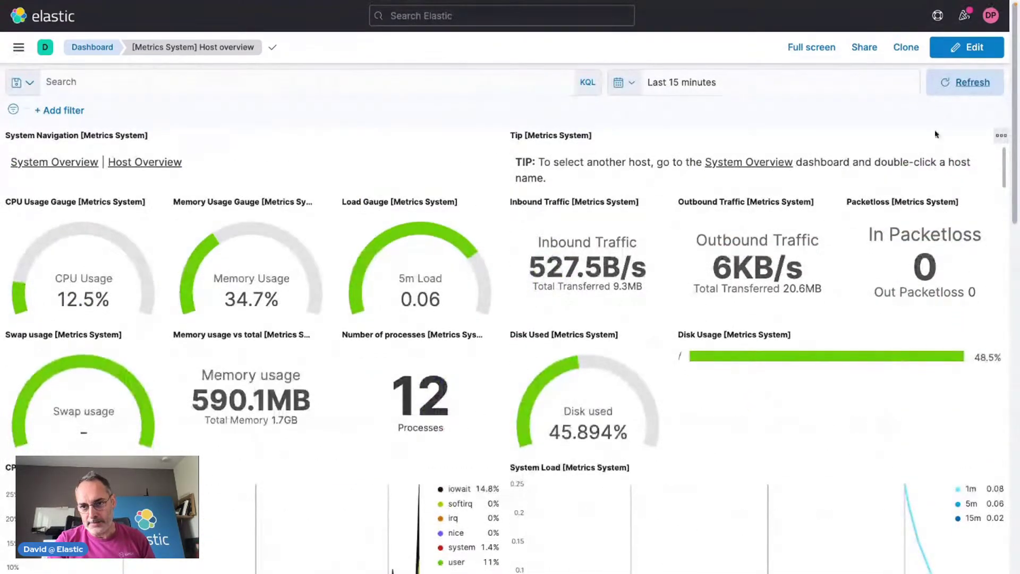
pyautogui.click(961, 89)
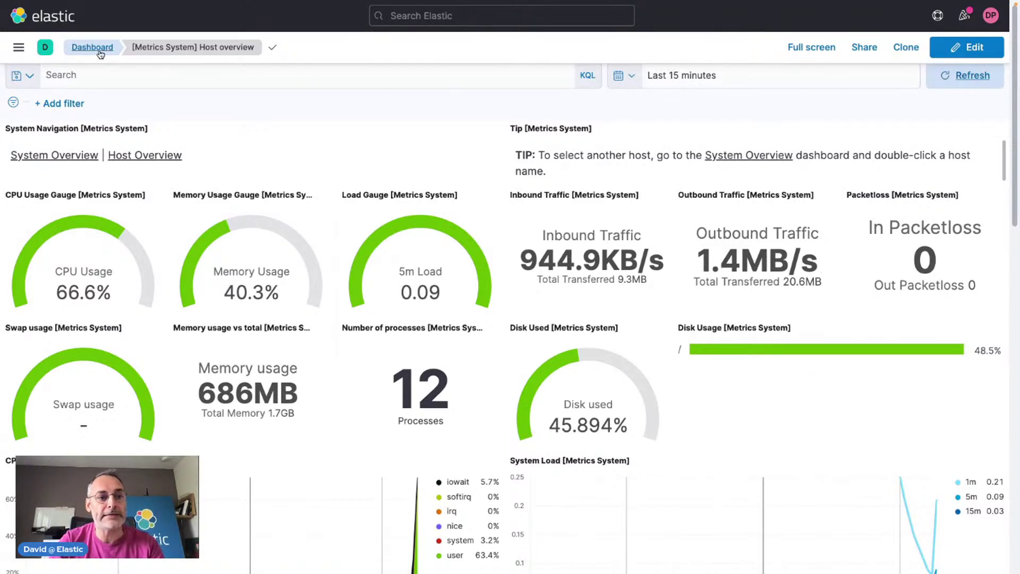
# Step: Search the Integrations catalogue for 'osqu' and open Osquery Manager
pyautogui.click(20, 48)
pyautogui.scroll(-10, 42, 319)
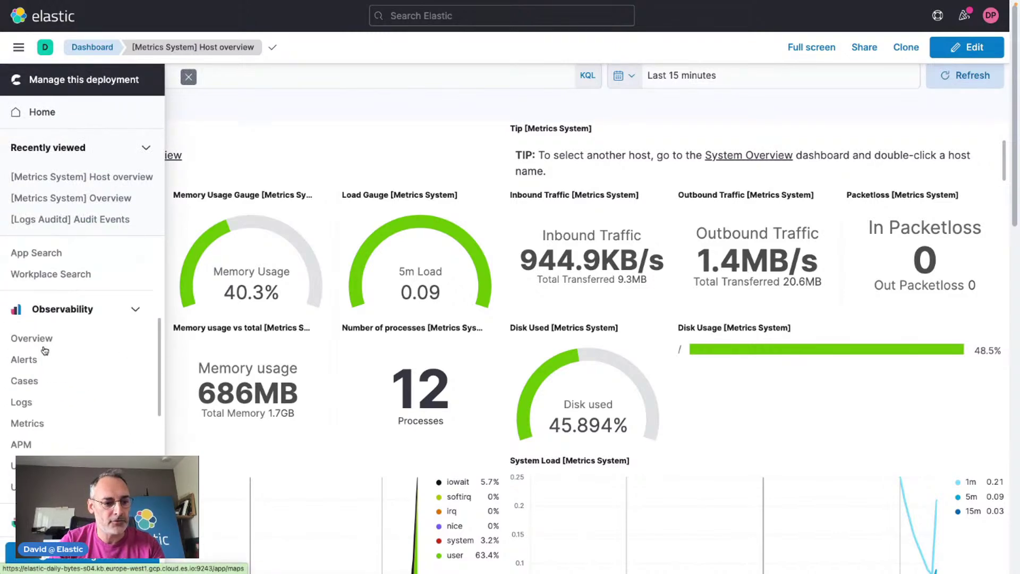
pyautogui.click(39, 437)
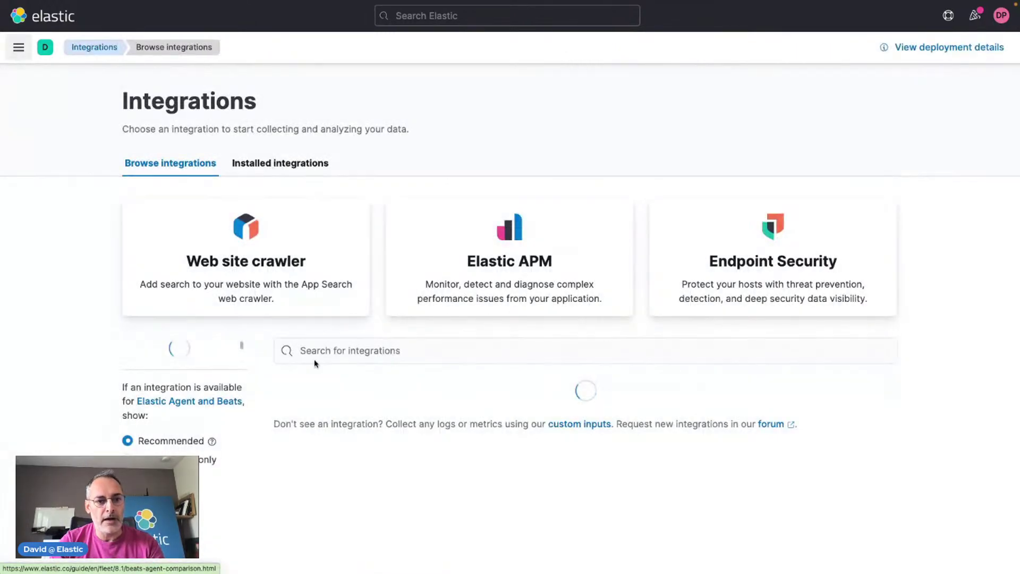
pyautogui.click(363, 352)
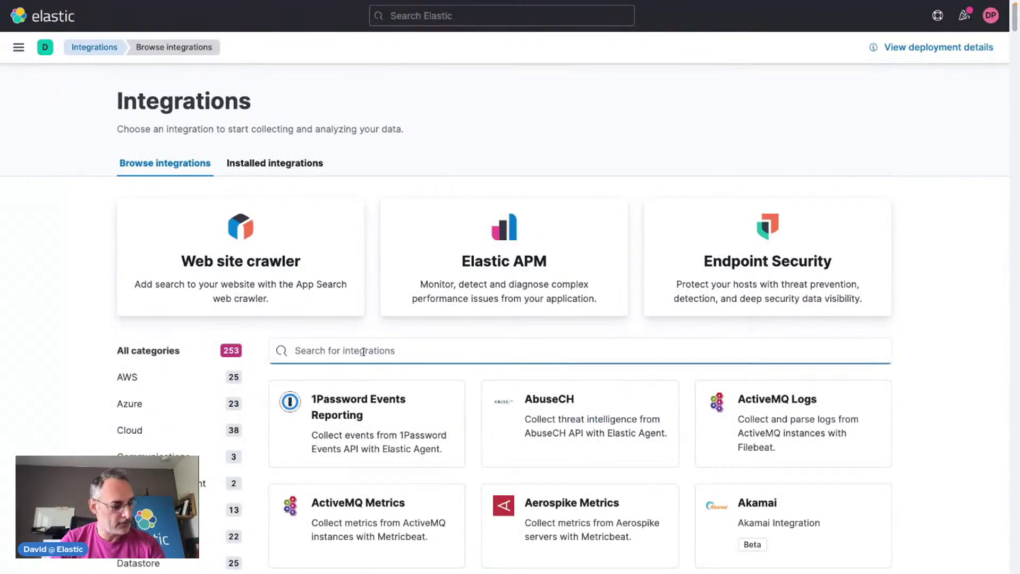
pyautogui.write('osqu')
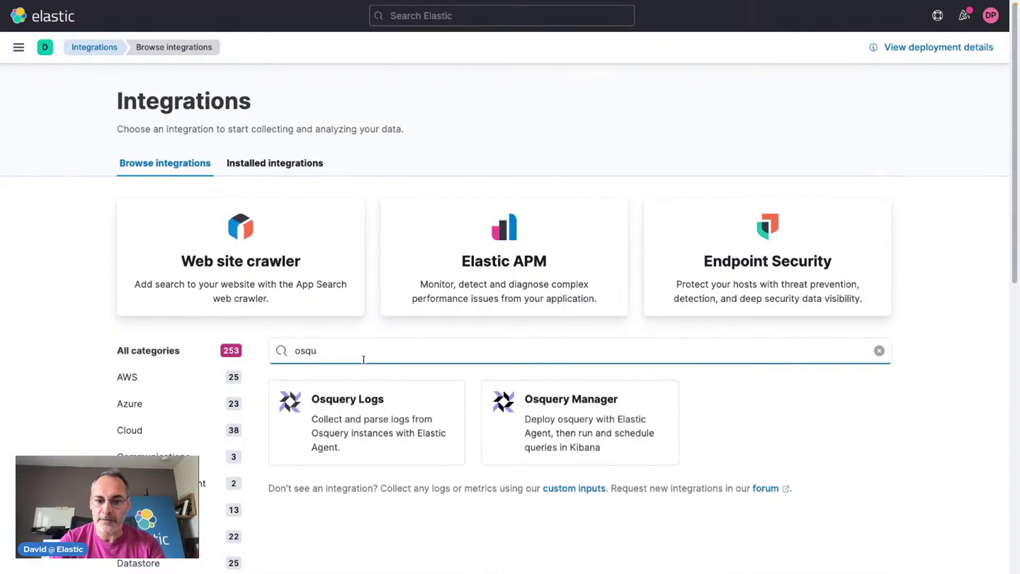
pyautogui.click(567, 402)
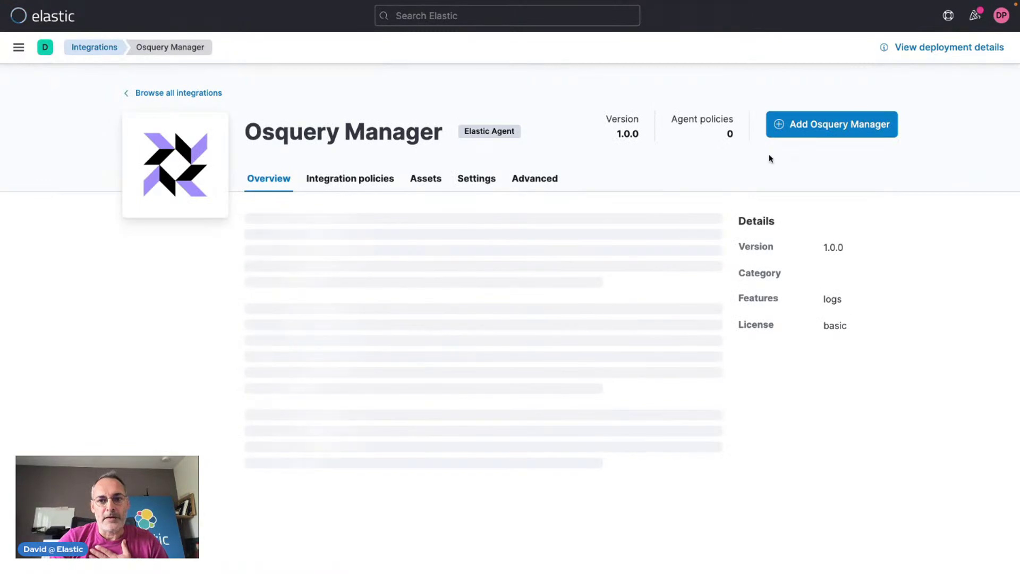
# Step: Add Osquery Manager to the existing Daily Bytes agent policy and deploy it to its agent
pyautogui.click(825, 125)
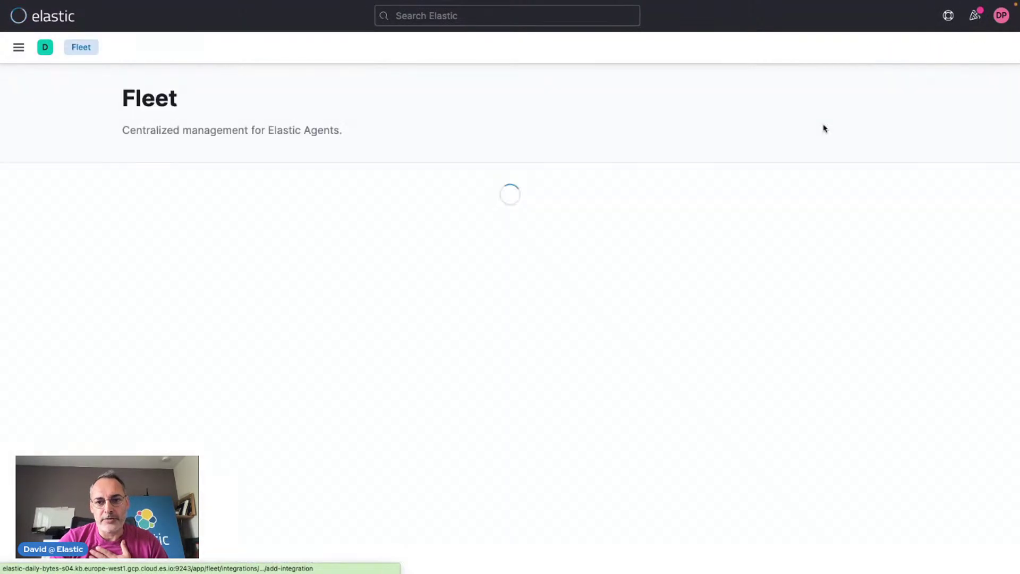
pyautogui.scroll(-5, 587, 345)
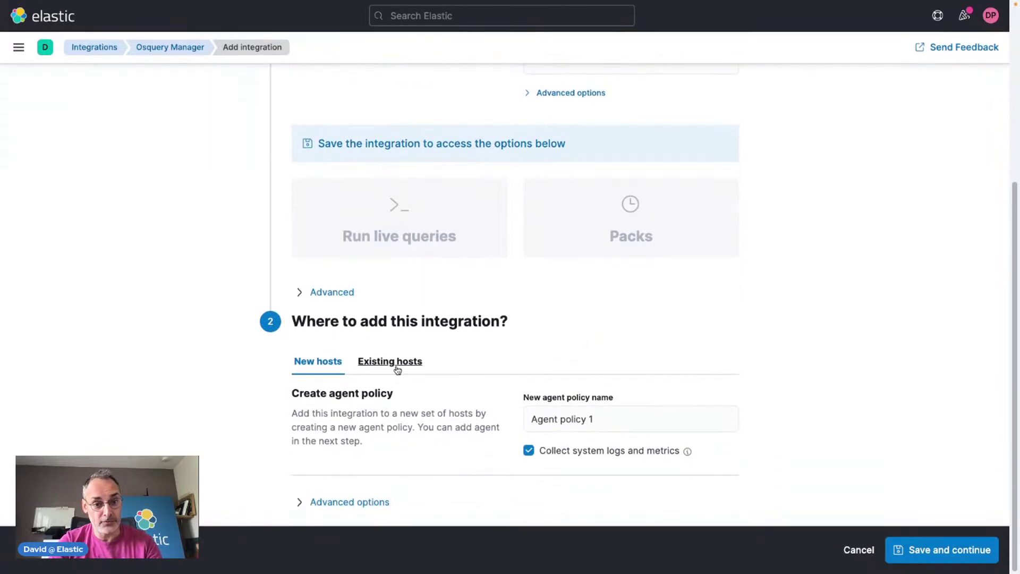
pyautogui.click(396, 368)
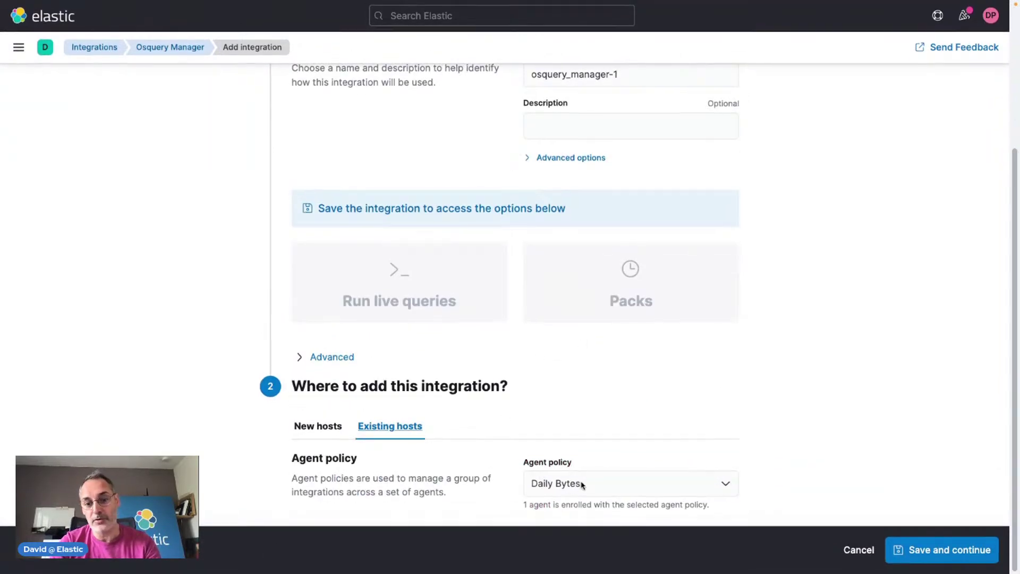
pyautogui.click(929, 542)
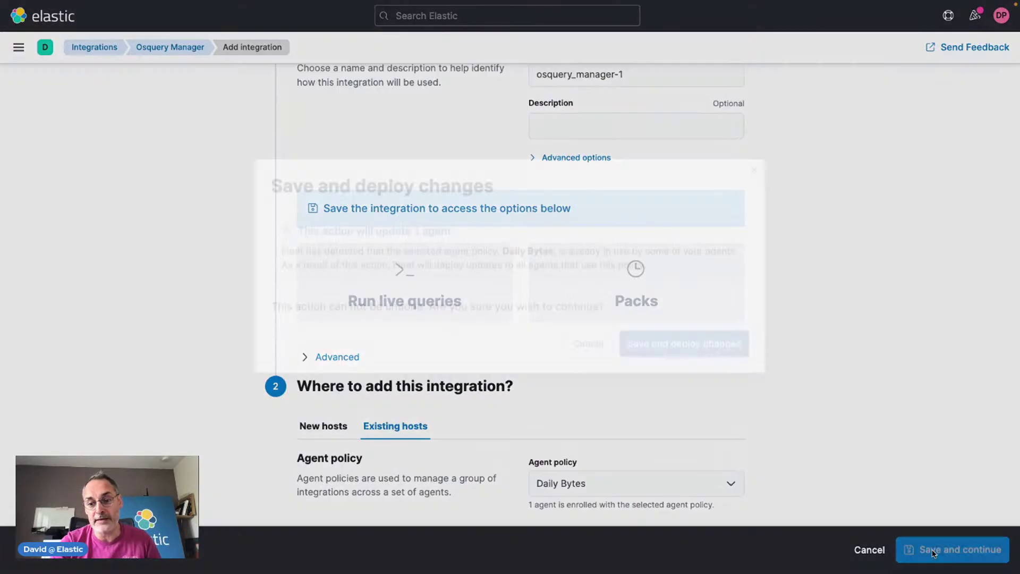
pyautogui.click(705, 343)
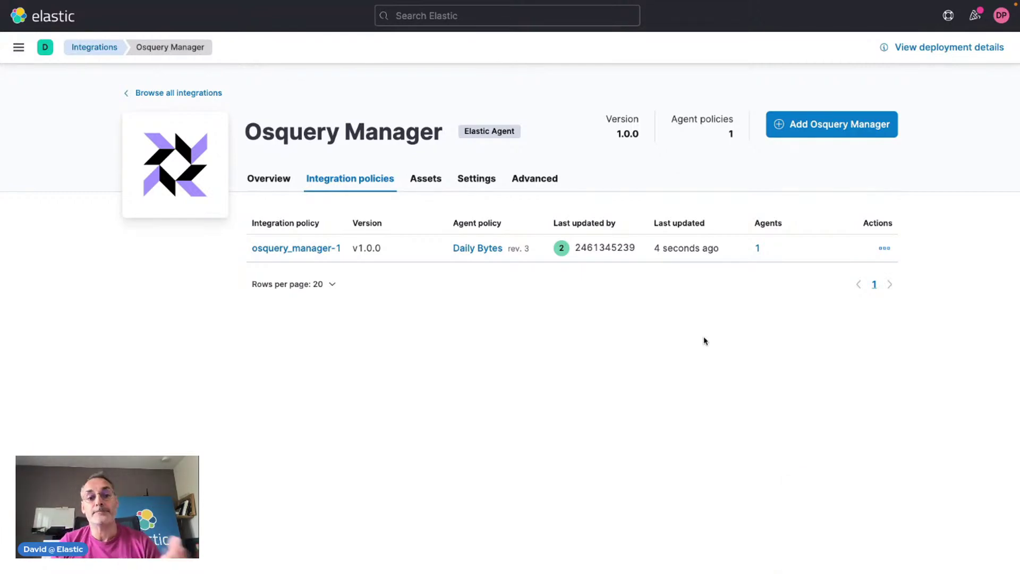
# Step: Start a live query from osquery_manager-1, targeting All agents instead of the Daily Bytes policy
pyautogui.click(297, 255)
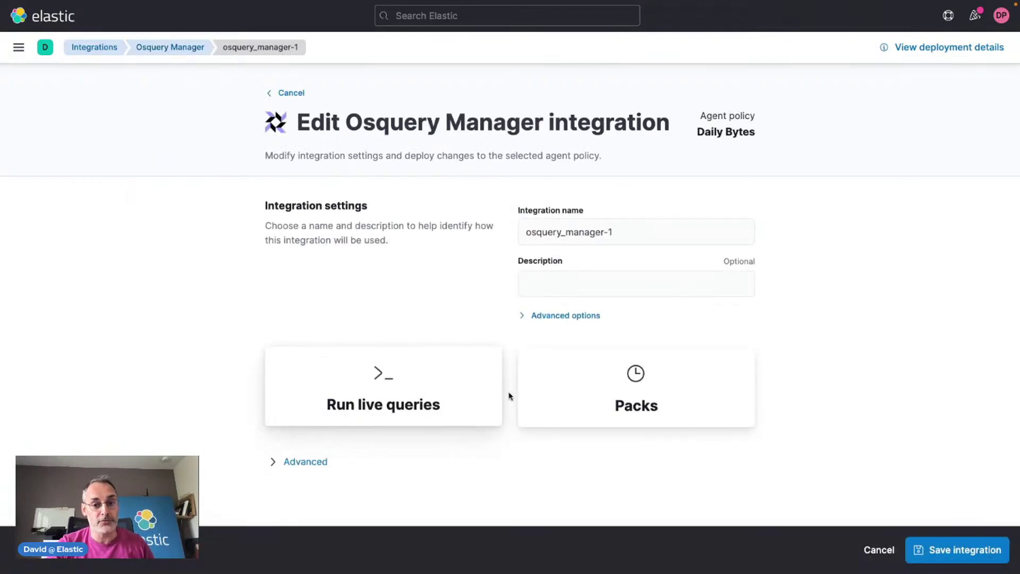
pyautogui.click(389, 374)
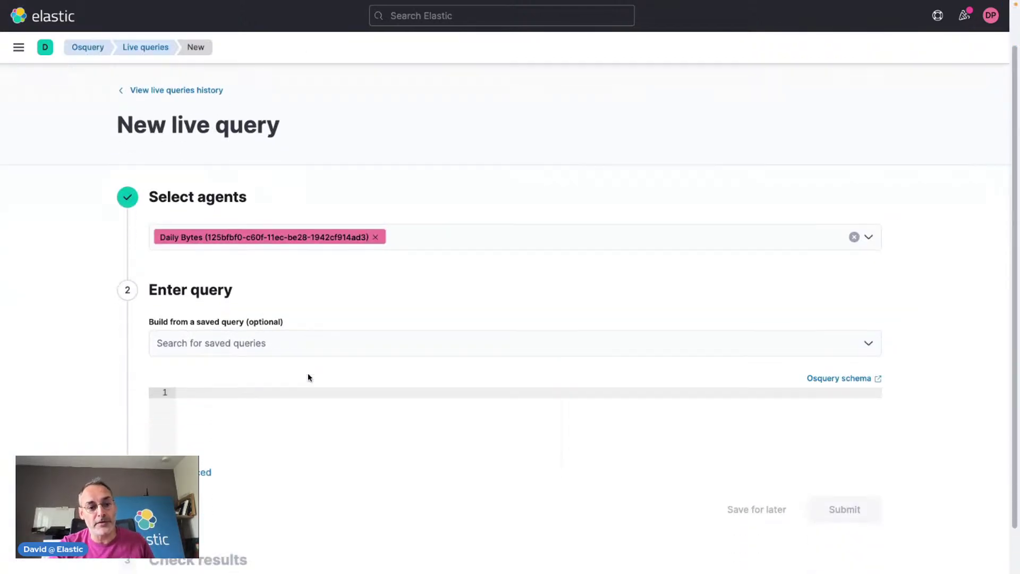
pyautogui.scroll(-2, 307, 377)
pyautogui.click(377, 187)
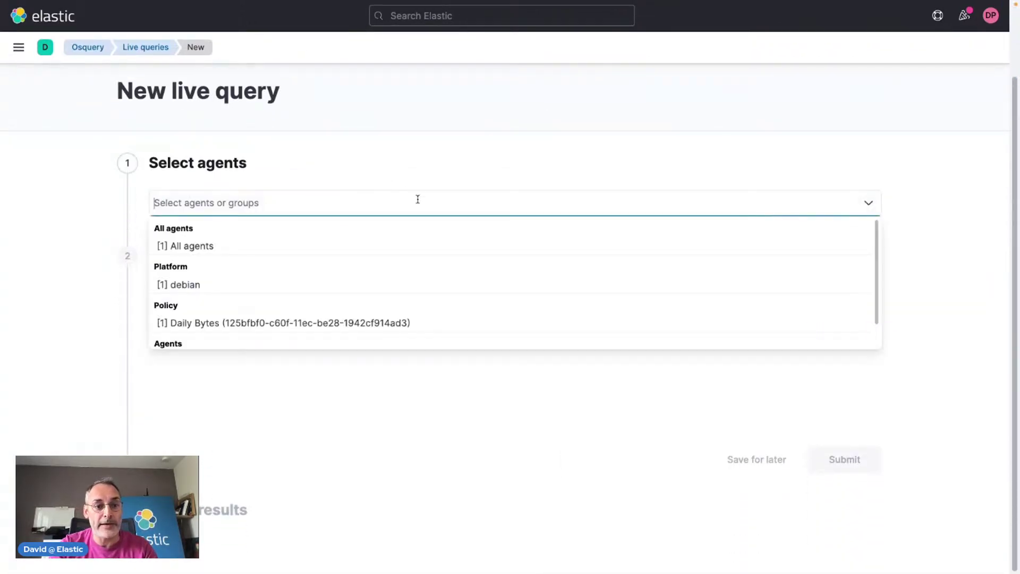
pyautogui.click(240, 249)
pyautogui.click(251, 414)
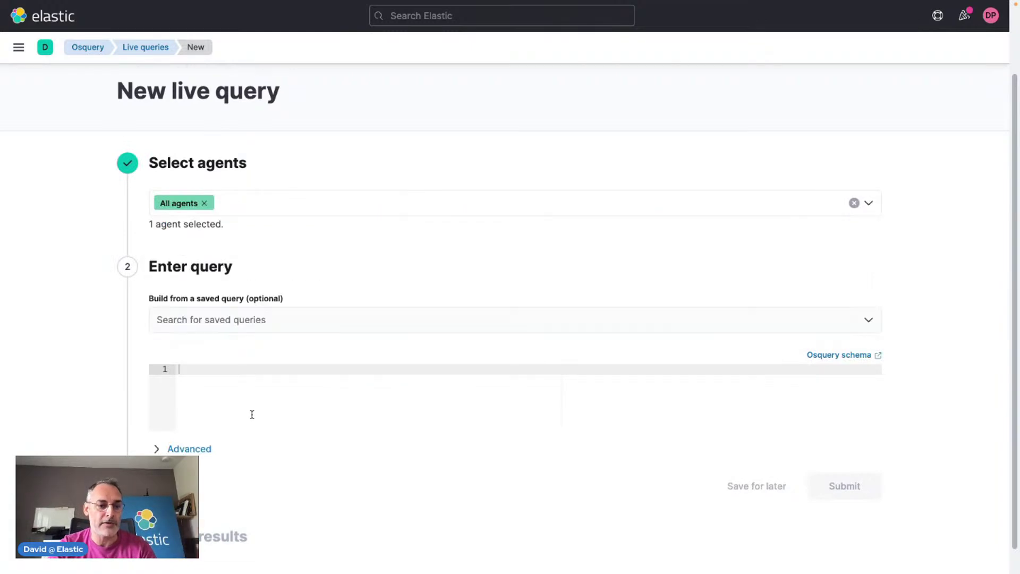
# Step: Submit the query 'select * from etc_hosts'
pyautogui.write('s')
pyautogui.press('BackSpace')
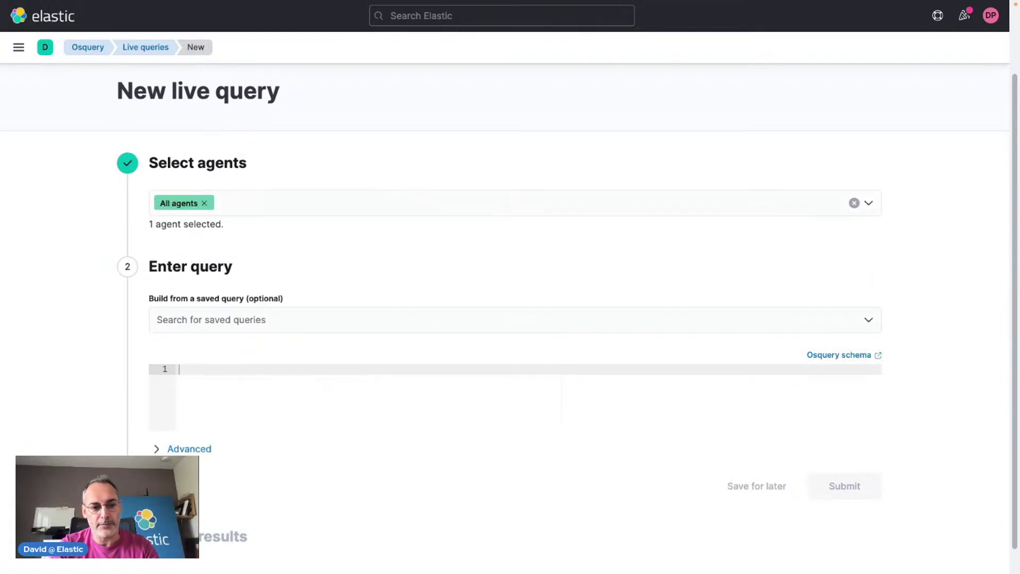
pyautogui.write('select *')
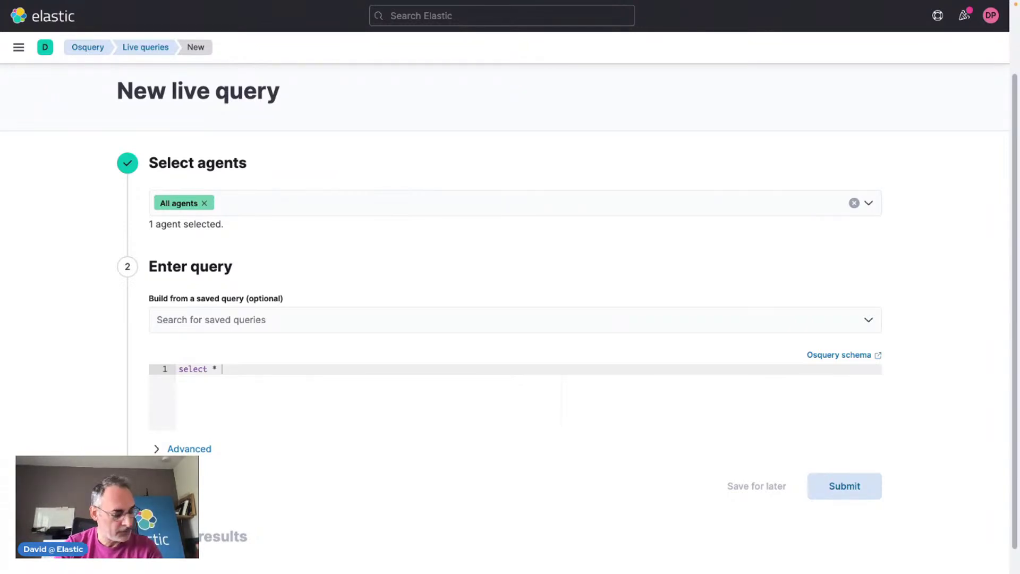
pyautogui.write('from ')
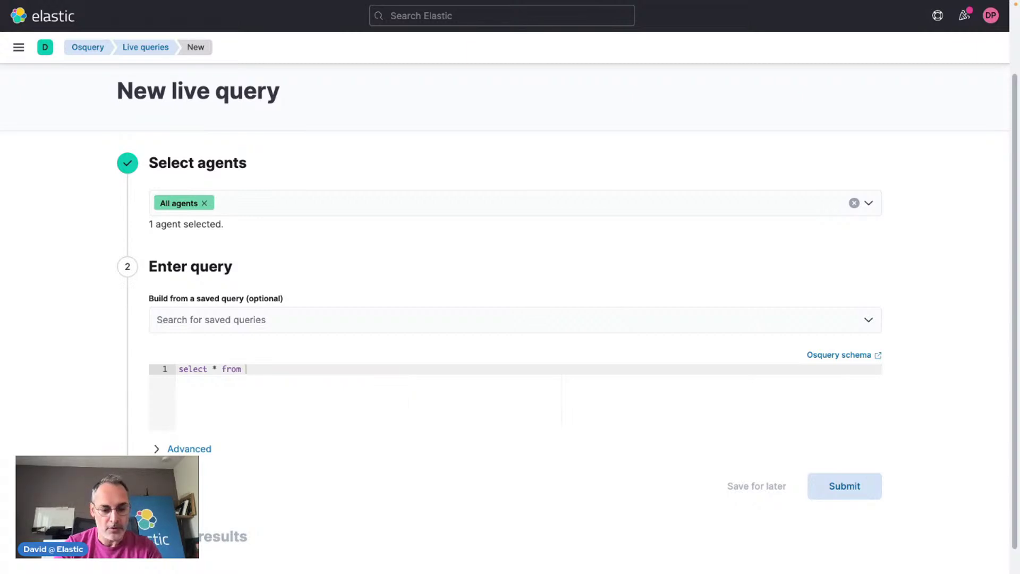
pyautogui.write('e')
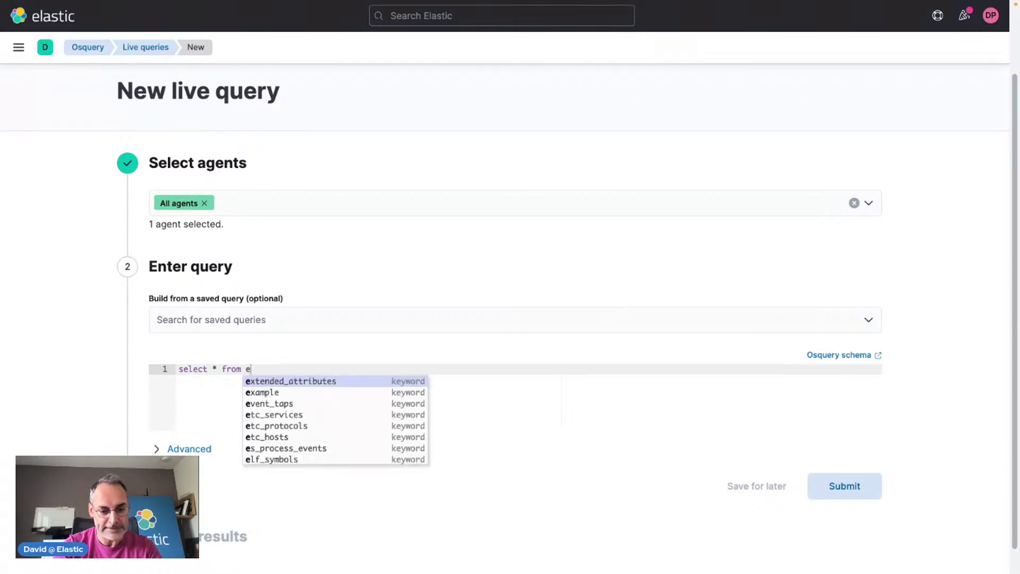
pyautogui.write('tc_ho')
pyautogui.press('Return')
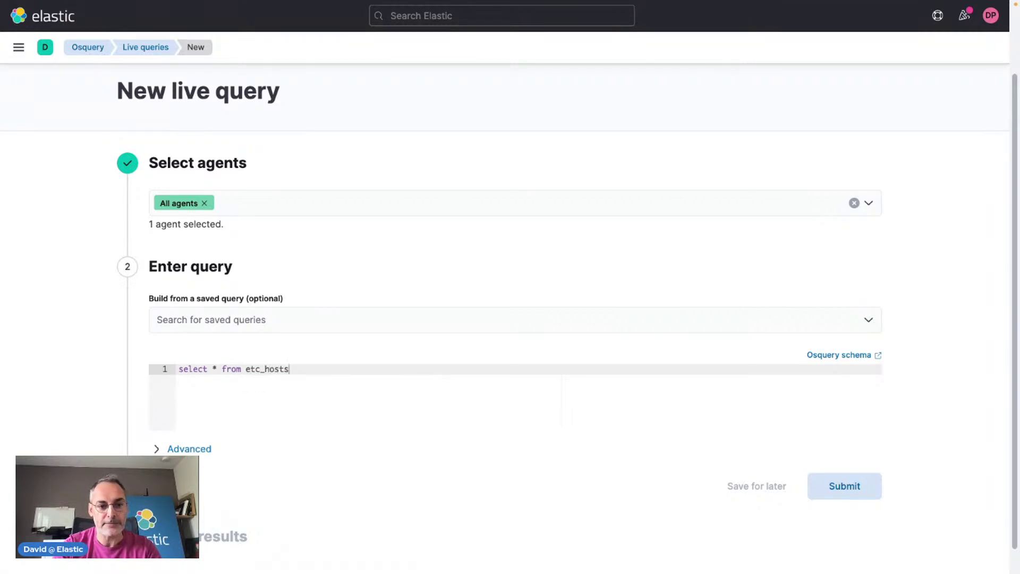
pyautogui.click(842, 485)
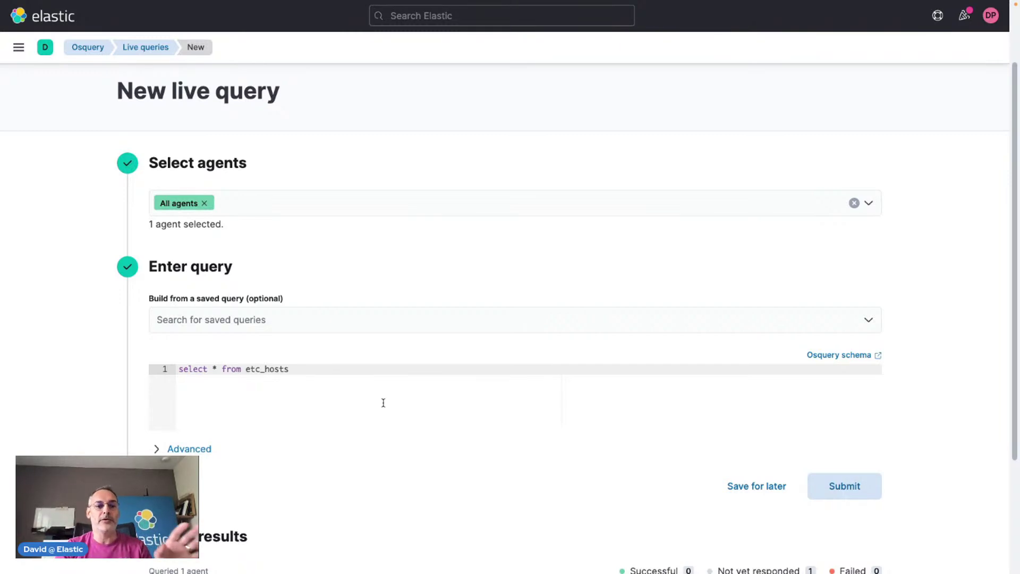
# Step: Scroll to Check results to view the six etc_hosts address and hostname entries
pyautogui.scroll(-3, 105, 382)
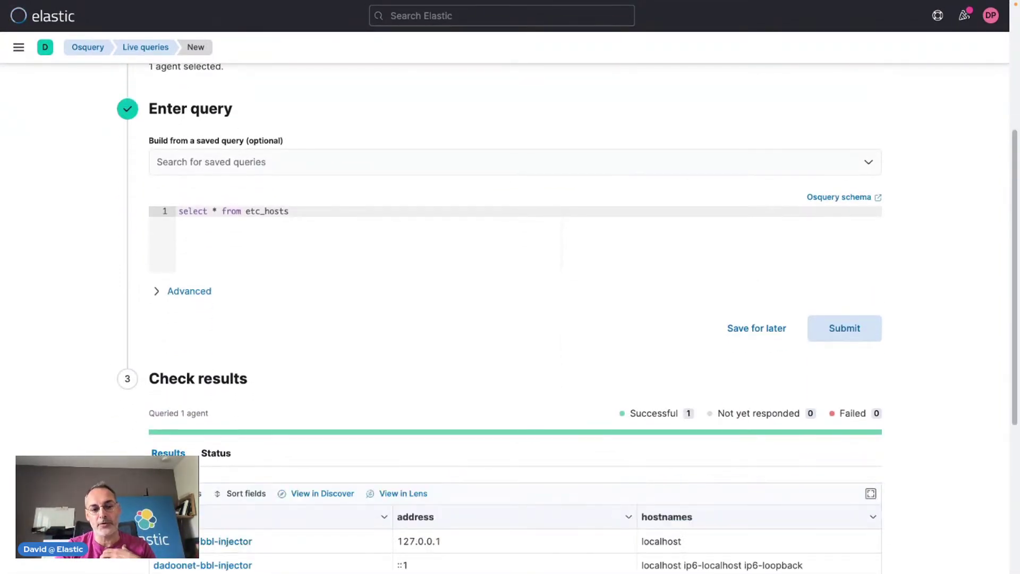
pyautogui.scroll(-5, 510, 319)
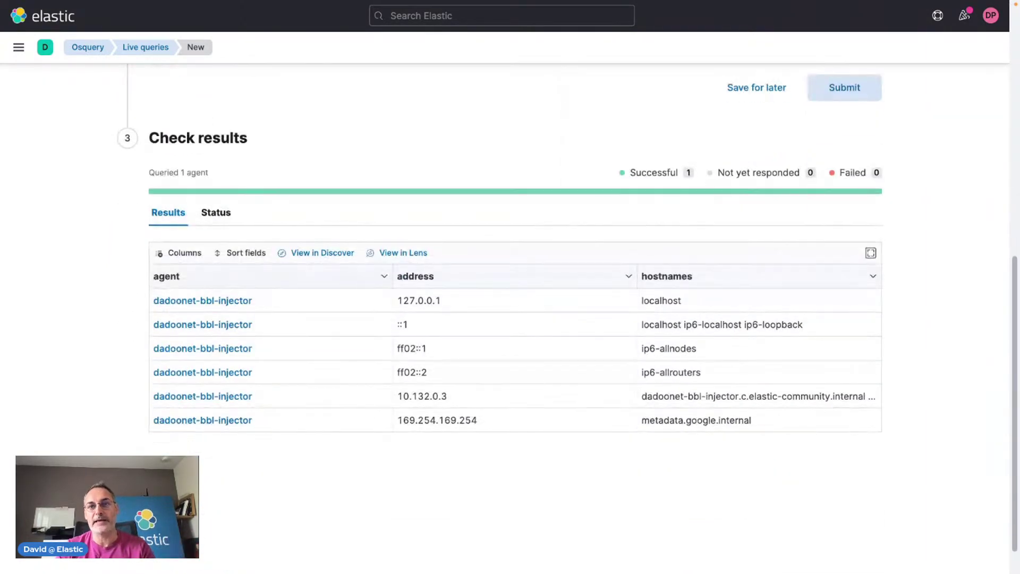